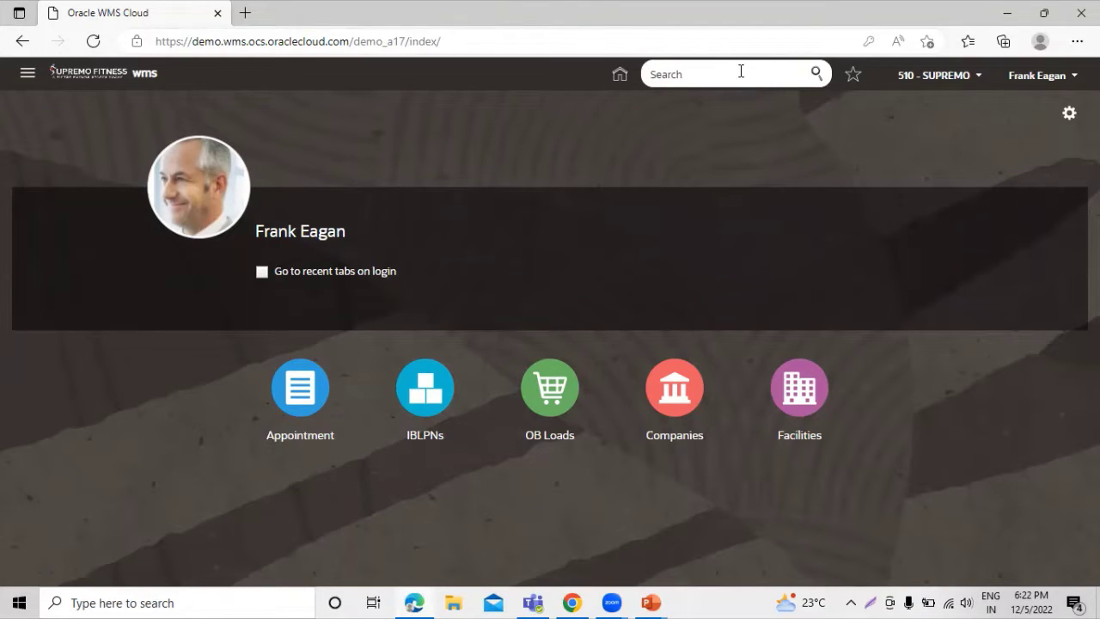
- Search the application for "screen" and open the Screens page
{"action": "type", "text": "sc"}
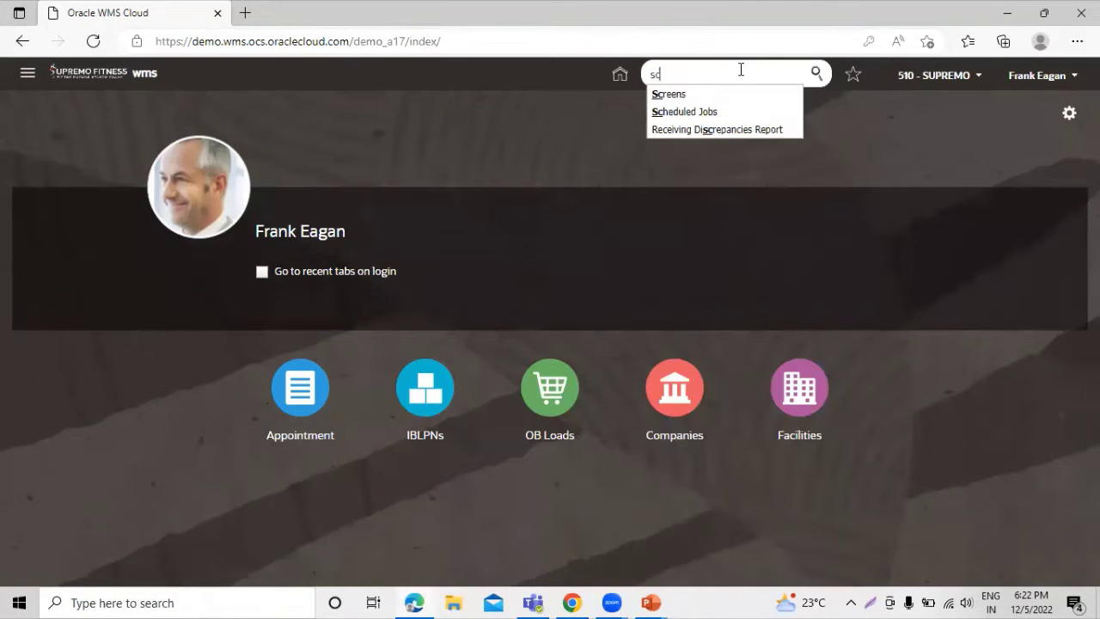
{"action": "type", "text": "reen"}
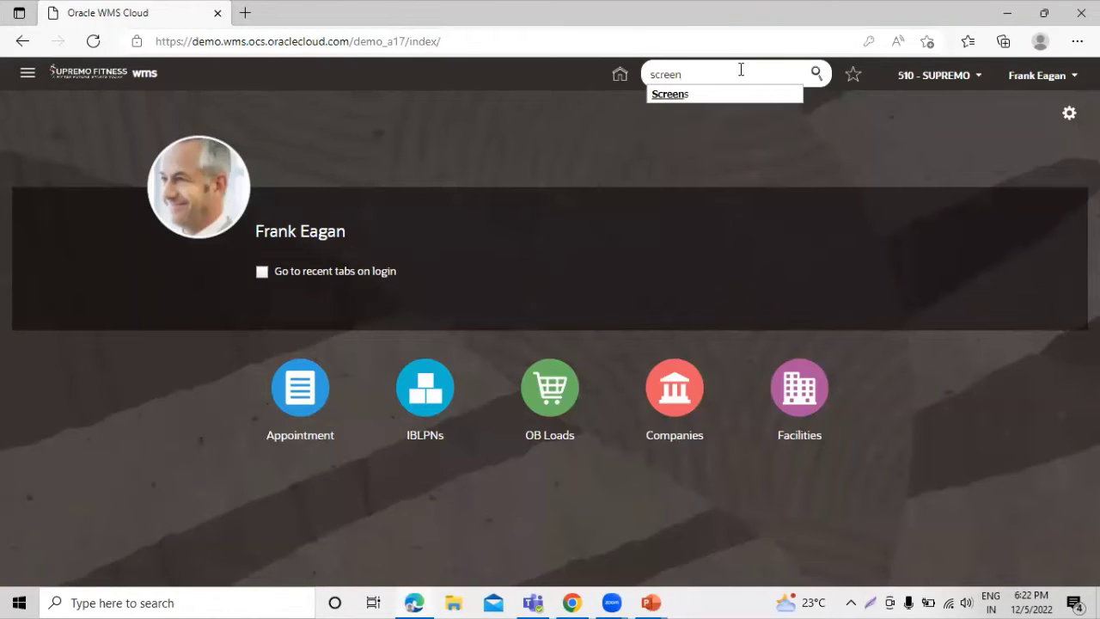
{"action": "key", "text": "Down"}
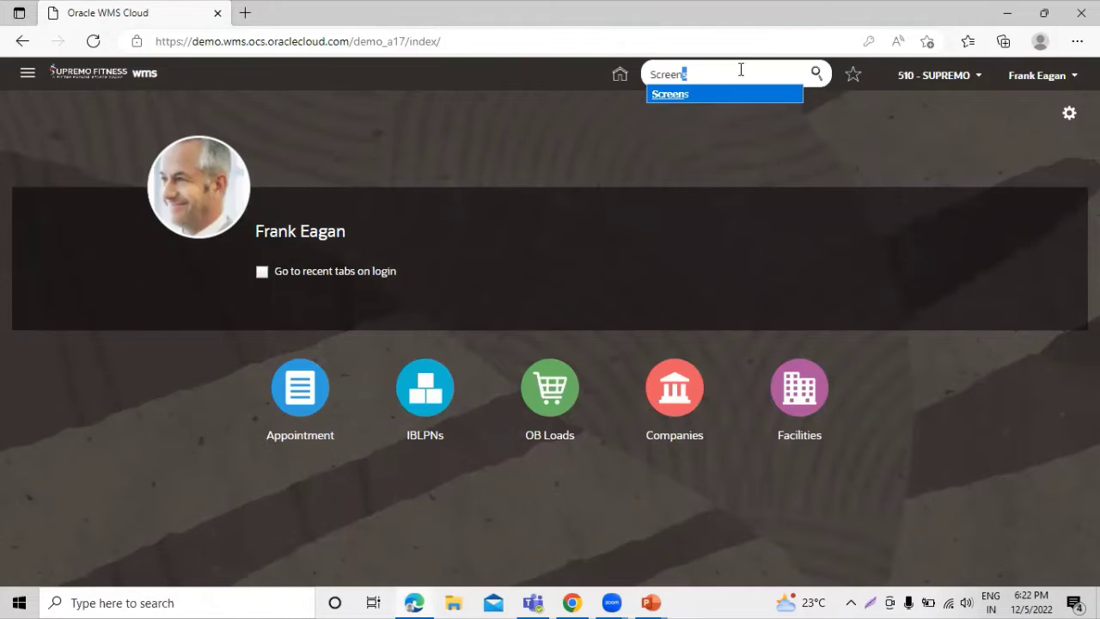
{"action": "key", "text": "Return"}
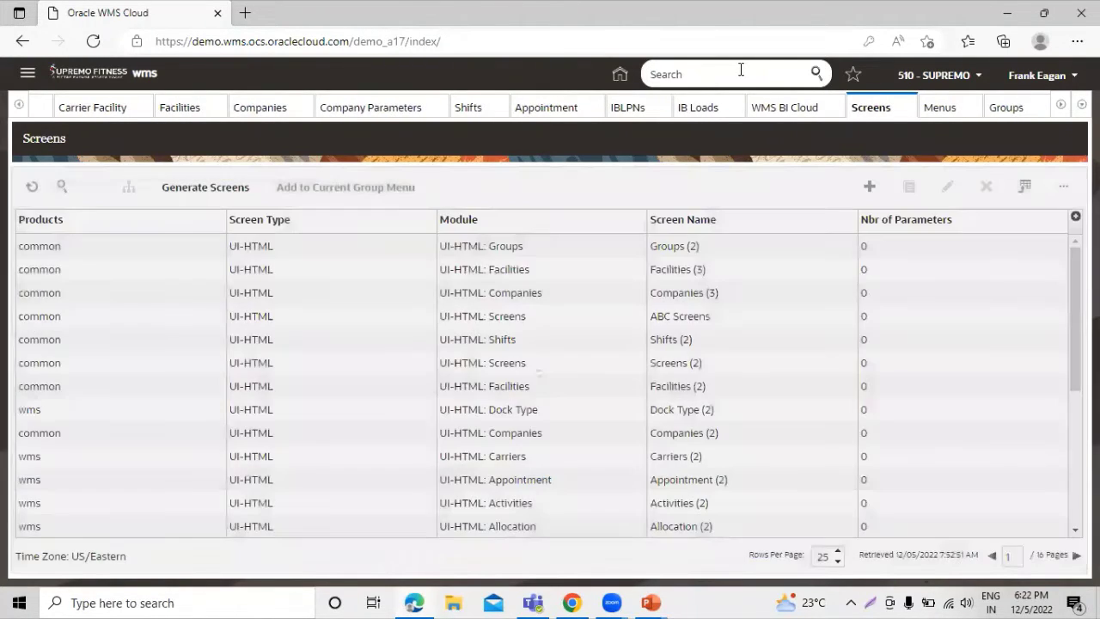
{"action": "left_click", "coordinate": [741, 70]}
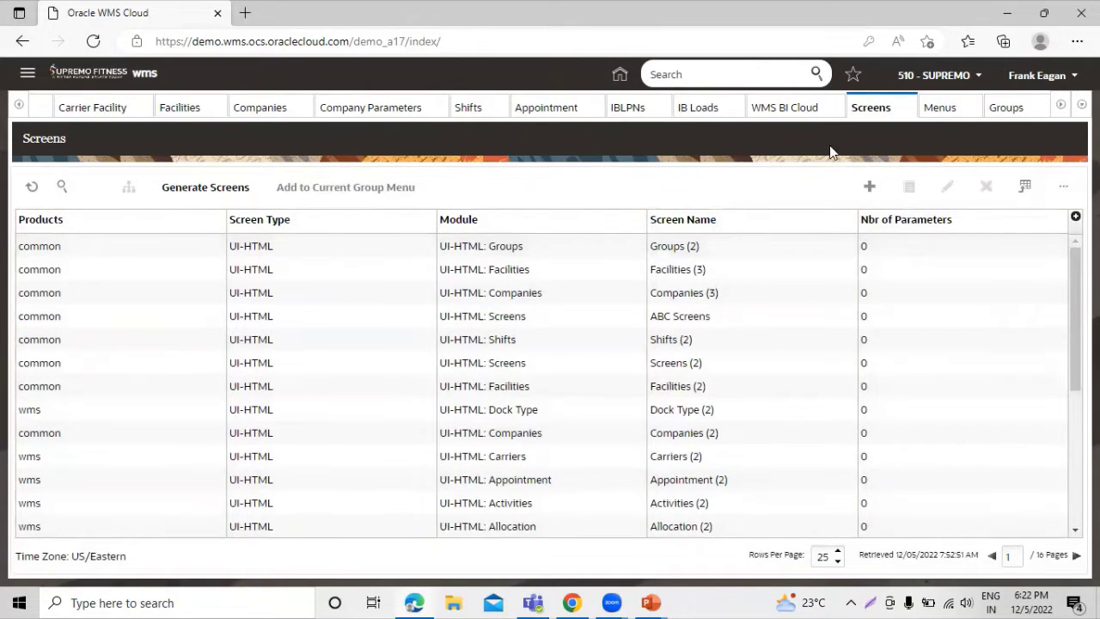
- Start a new screen record and set its Module to UI-HTML: Screens
{"action": "left_click", "coordinate": [866, 188]}
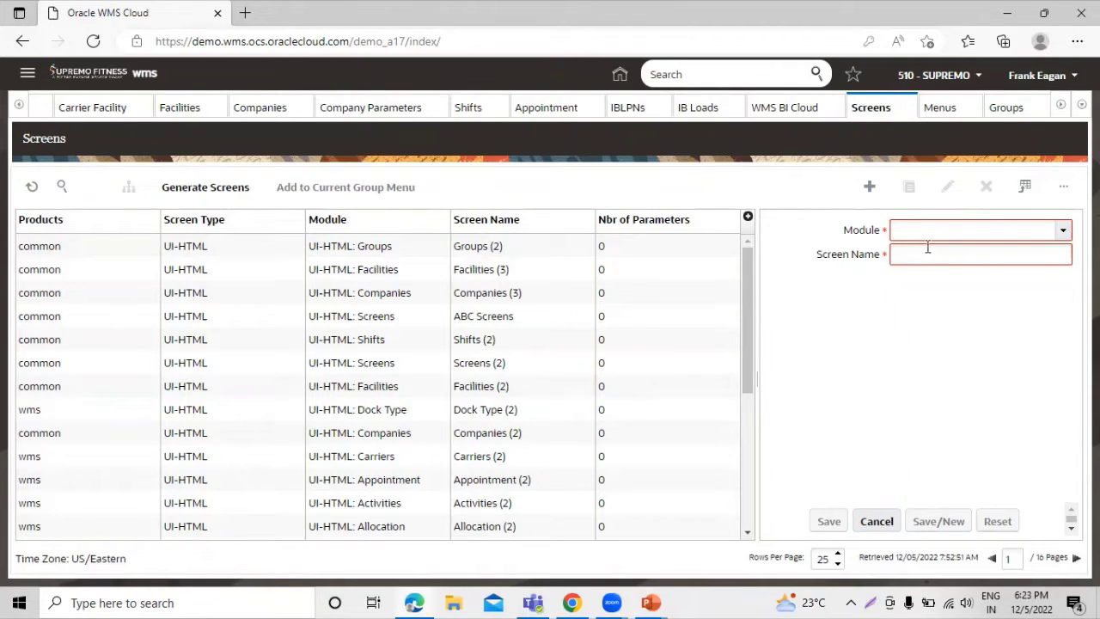
{"action": "left_click", "coordinate": [1065, 229]}
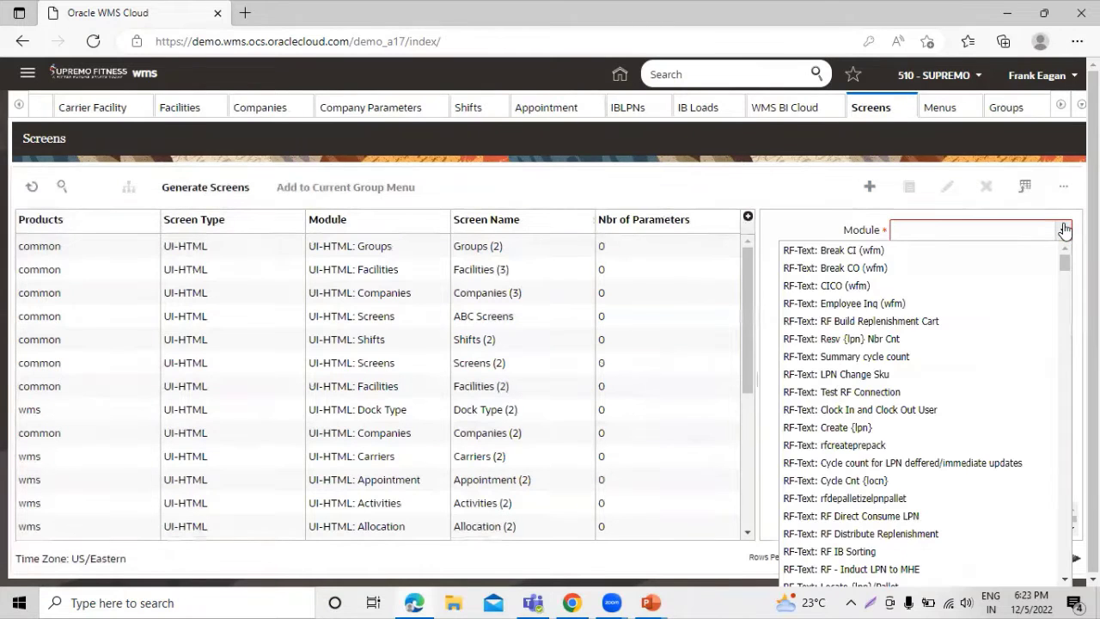
{"action": "scroll", "coordinate": [919, 387], "scroll_direction": "down", "scroll_amount": 6}
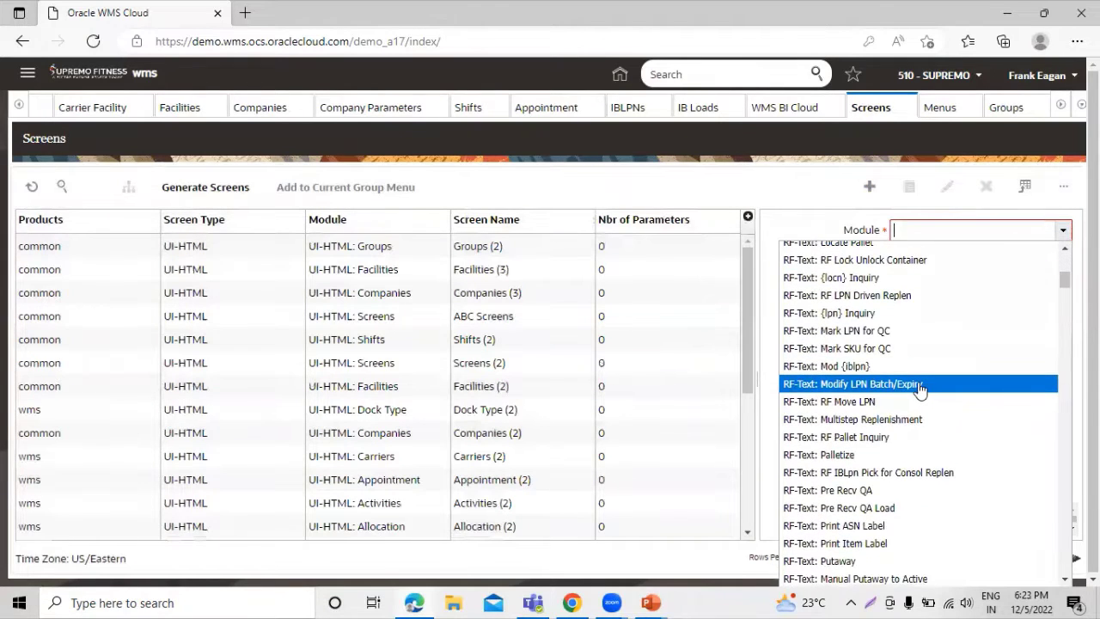
{"action": "scroll", "coordinate": [918, 389], "scroll_direction": "down", "scroll_amount": 5}
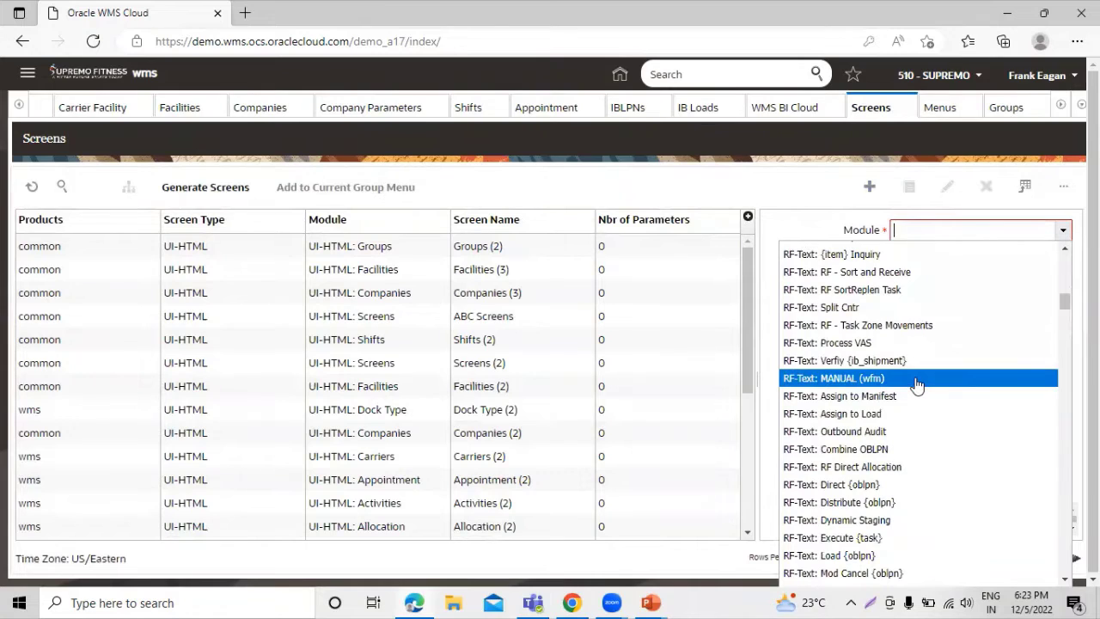
{"action": "scroll", "coordinate": [918, 387], "scroll_direction": "down", "scroll_amount": 2}
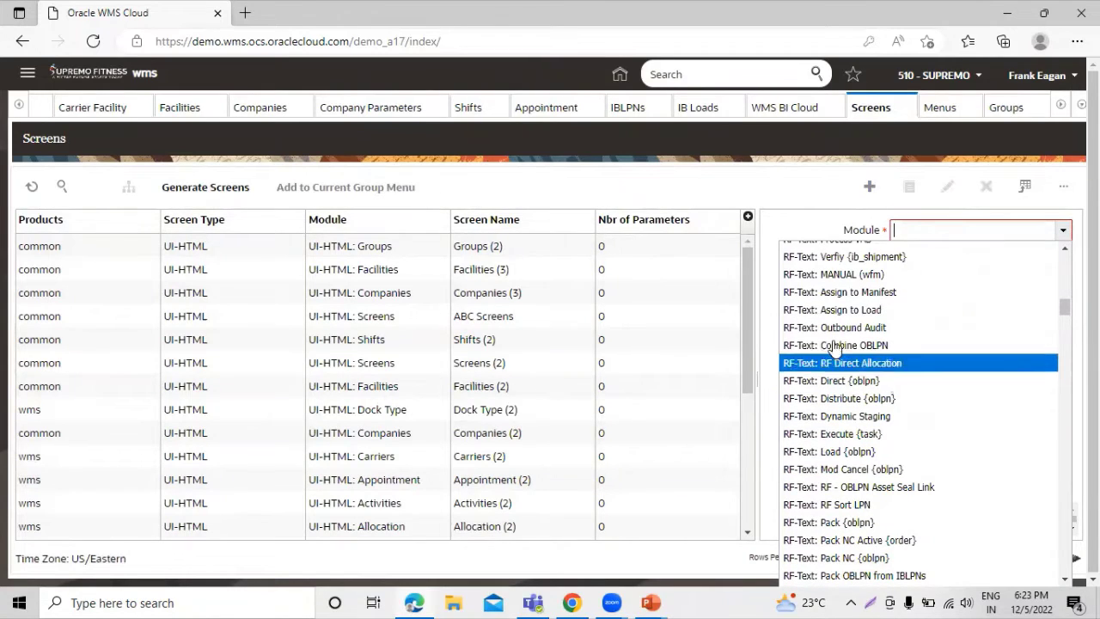
{"action": "scroll", "coordinate": [855, 378], "scroll_direction": "down", "scroll_amount": 6}
{"action": "scroll", "coordinate": [855, 378], "scroll_direction": "down", "scroll_amount": 10}
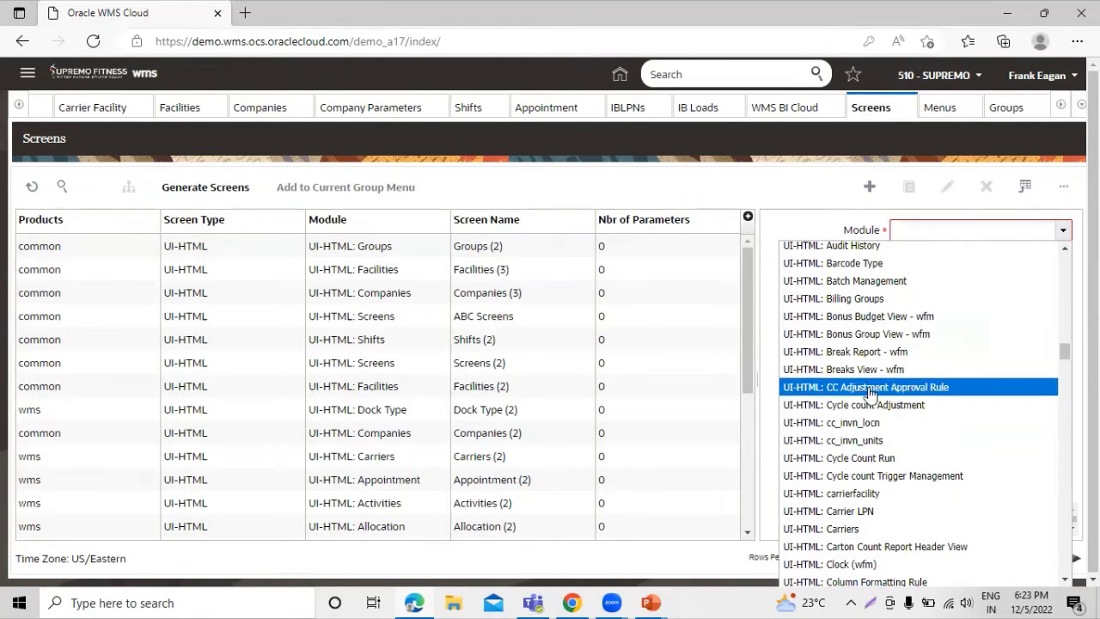
{"action": "scroll", "coordinate": [885, 421], "scroll_direction": "down", "scroll_amount": 2}
{"action": "scroll", "coordinate": [888, 430], "scroll_direction": "up", "scroll_amount": 1}
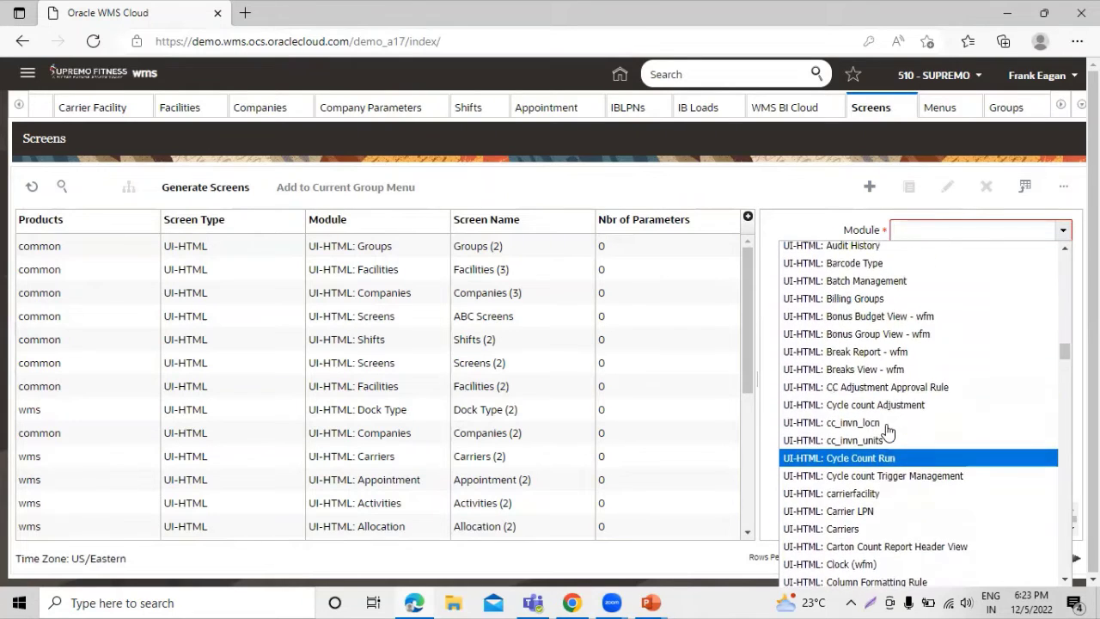
{"action": "scroll", "coordinate": [887, 421], "scroll_direction": "down", "scroll_amount": 5}
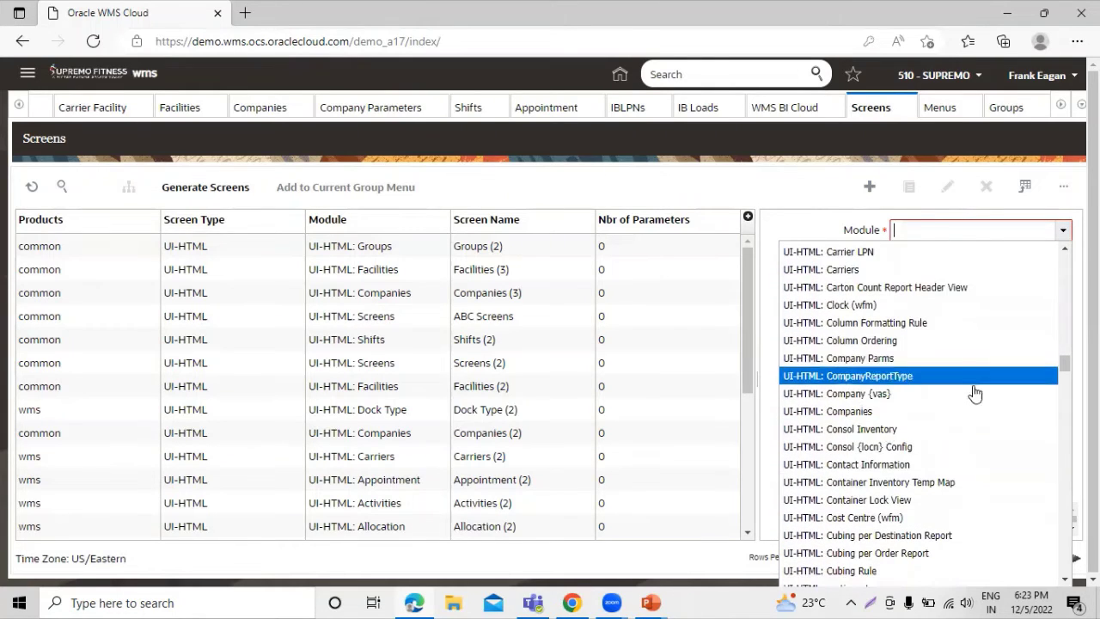
{"action": "scroll", "coordinate": [977, 391], "scroll_direction": "down", "scroll_amount": 2}
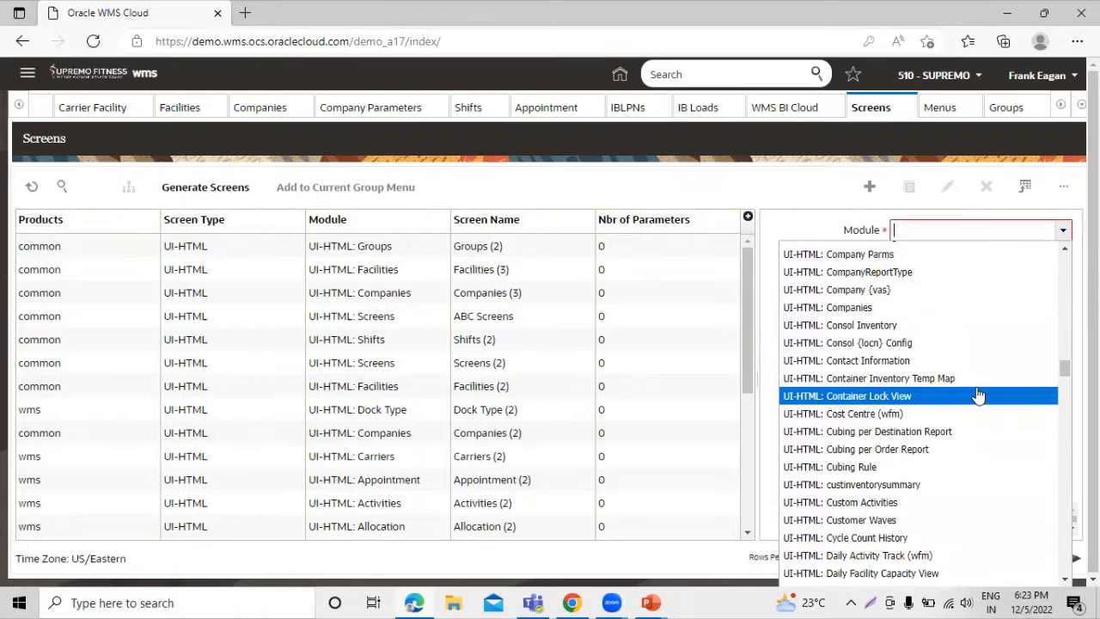
{"action": "scroll", "coordinate": [979, 396], "scroll_direction": "down", "scroll_amount": 1}
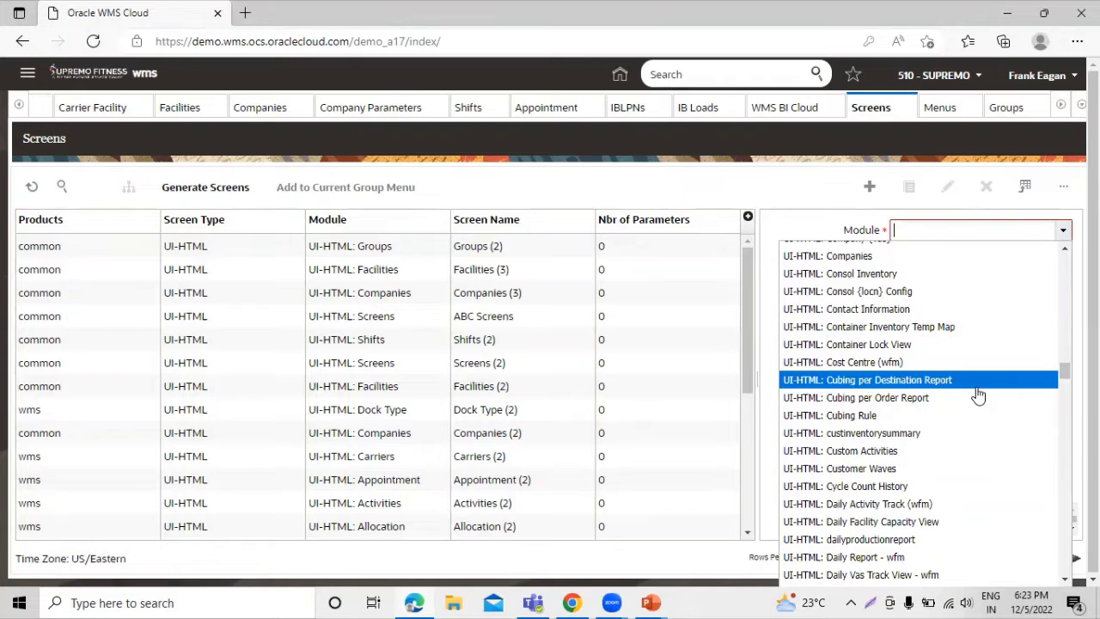
{"action": "scroll", "coordinate": [899, 378], "scroll_direction": "up", "scroll_amount": 5}
{"action": "scroll", "coordinate": [894, 385], "scroll_direction": "down", "scroll_amount": 6}
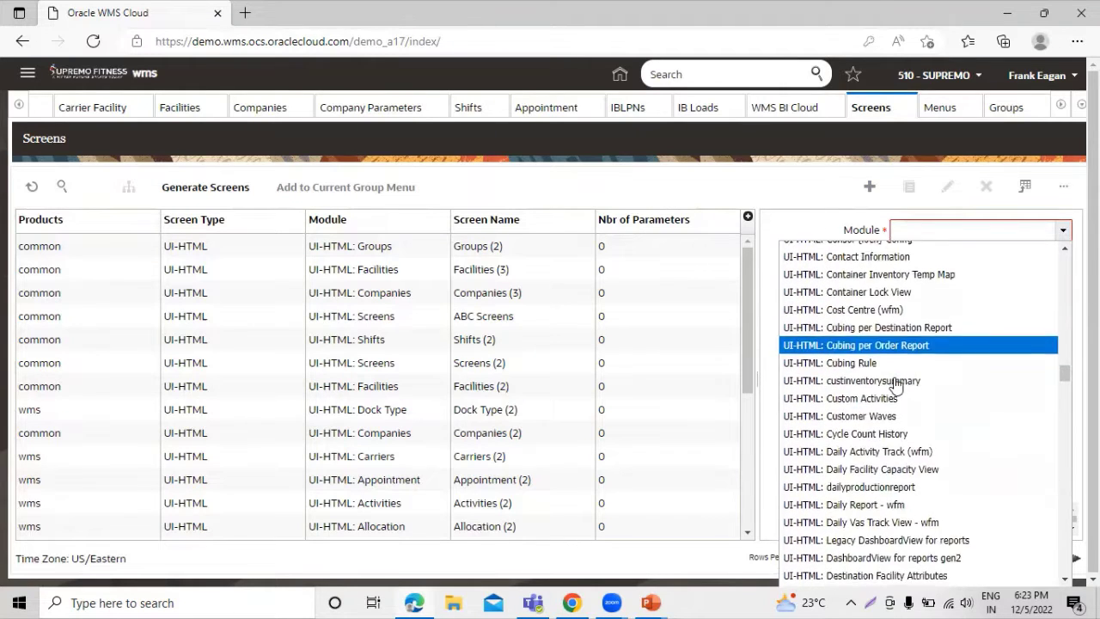
{"action": "scroll", "coordinate": [894, 384], "scroll_direction": "down", "scroll_amount": 10}
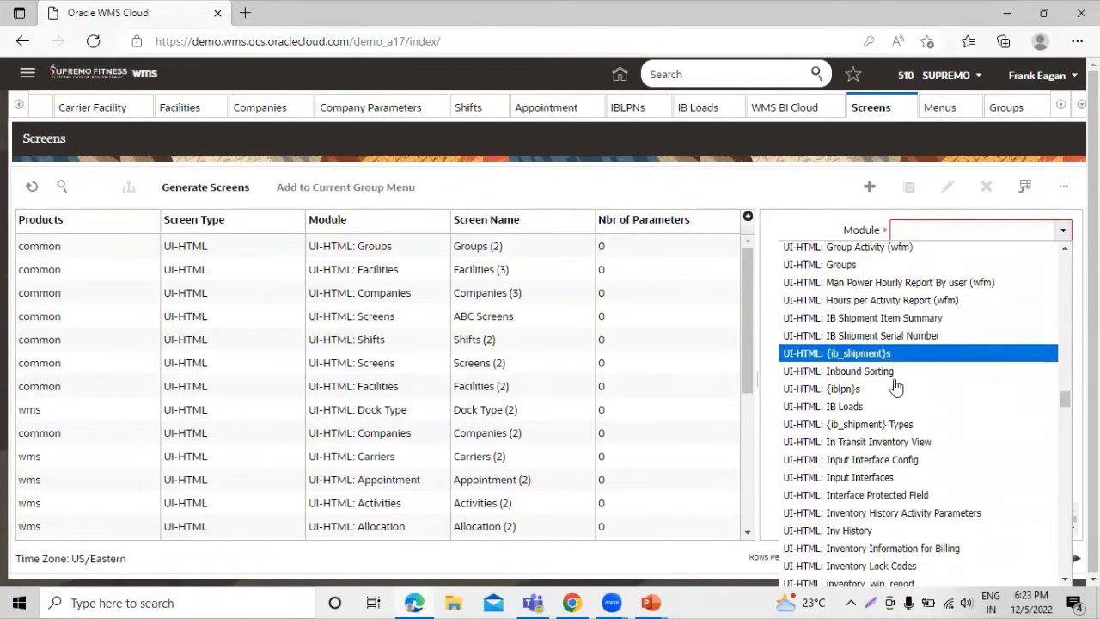
{"action": "scroll", "coordinate": [896, 387], "scroll_direction": "down", "scroll_amount": 7}
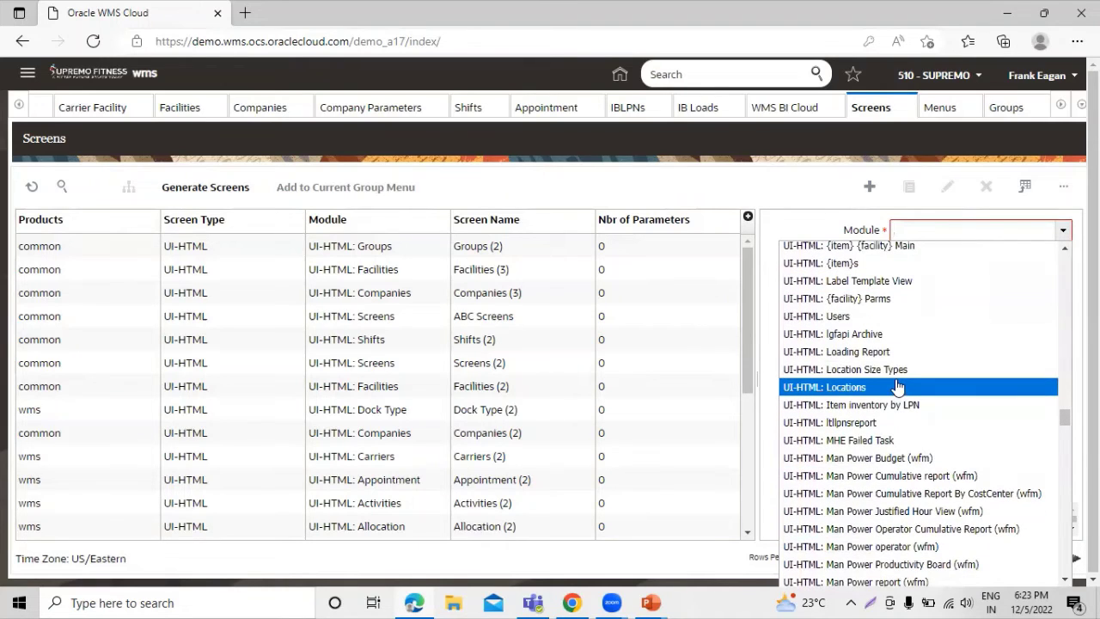
{"action": "scroll", "coordinate": [898, 387], "scroll_direction": "up", "scroll_amount": 5}
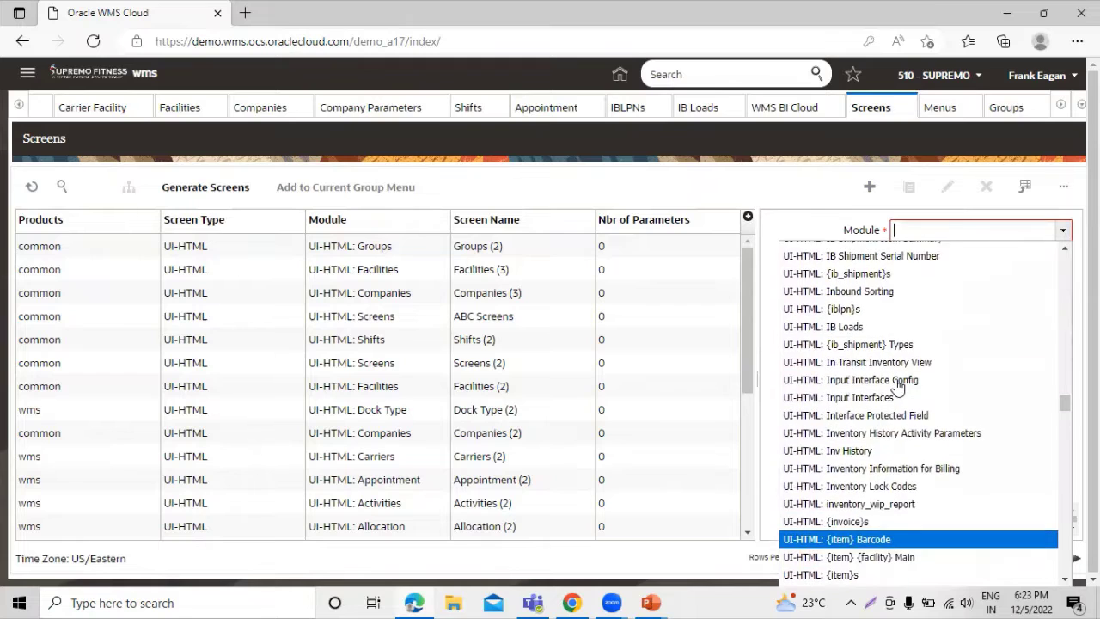
{"action": "scroll", "coordinate": [898, 387], "scroll_direction": "up", "scroll_amount": 8}
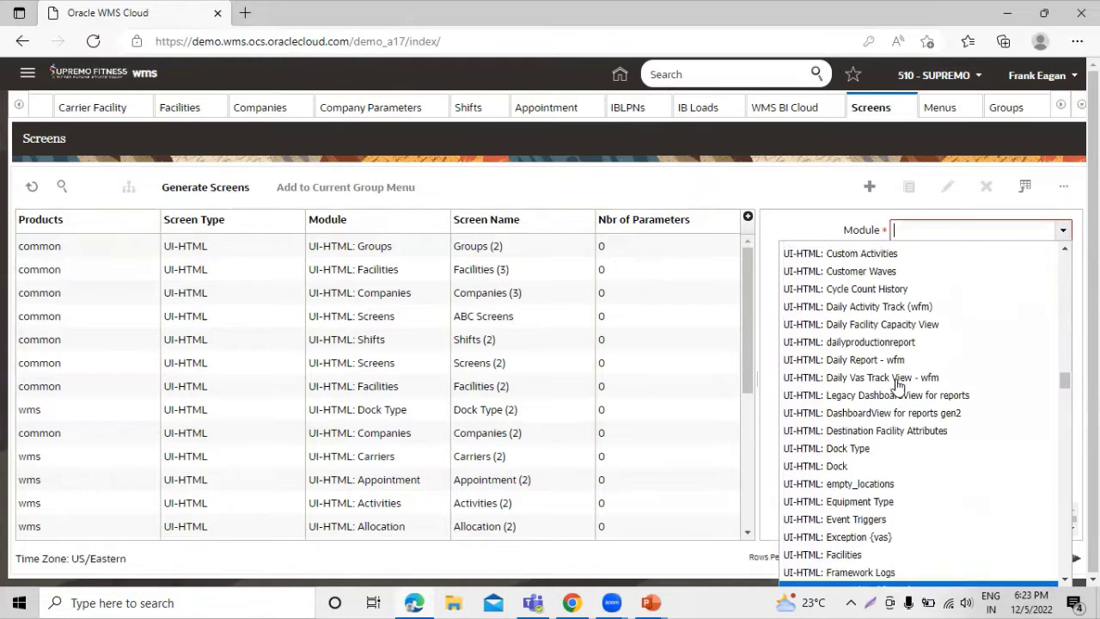
{"action": "scroll", "coordinate": [899, 385], "scroll_direction": "up", "scroll_amount": 15}
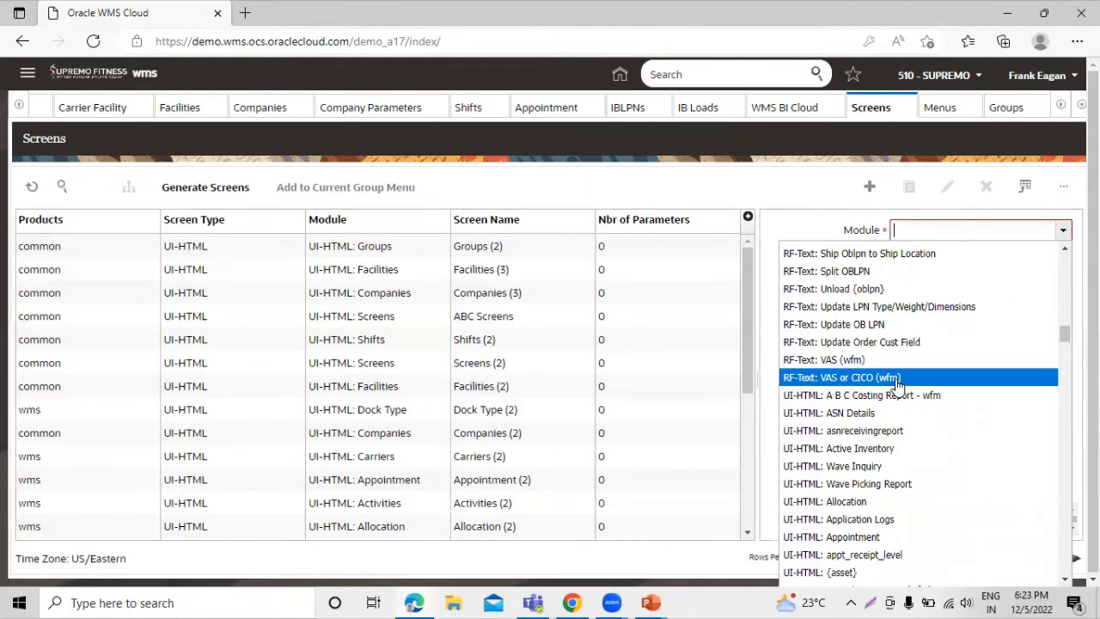
{"action": "scroll", "coordinate": [898, 387], "scroll_direction": "down", "scroll_amount": 10}
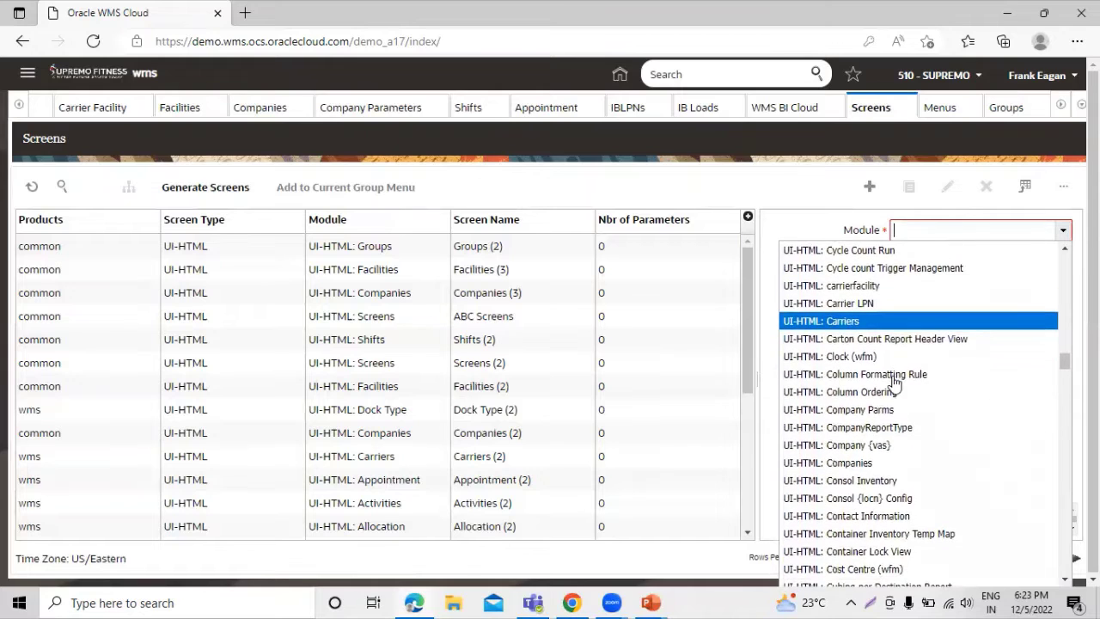
{"action": "scroll", "coordinate": [894, 384], "scroll_direction": "down", "scroll_amount": 5}
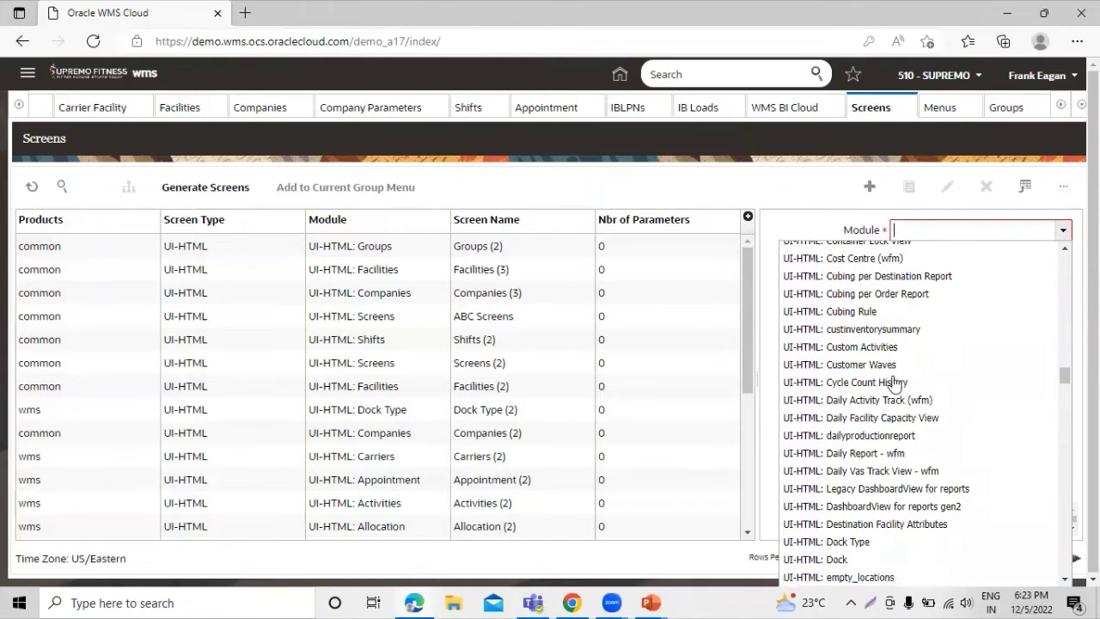
{"action": "scroll", "coordinate": [894, 384], "scroll_direction": "down", "scroll_amount": 4}
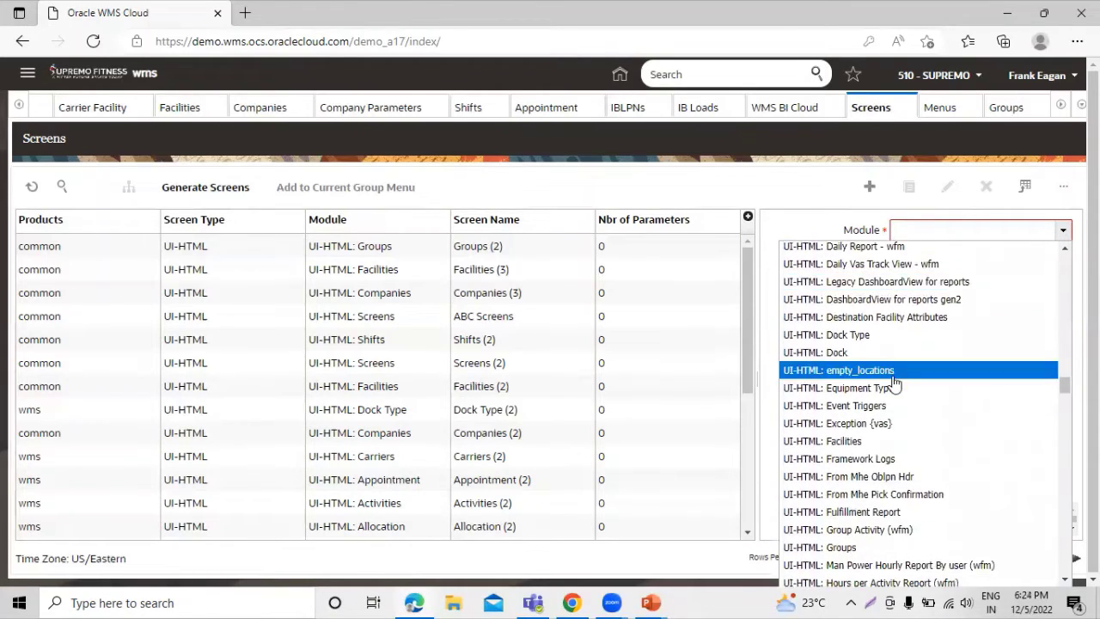
{"action": "scroll", "coordinate": [894, 385], "scroll_direction": "down", "scroll_amount": 5}
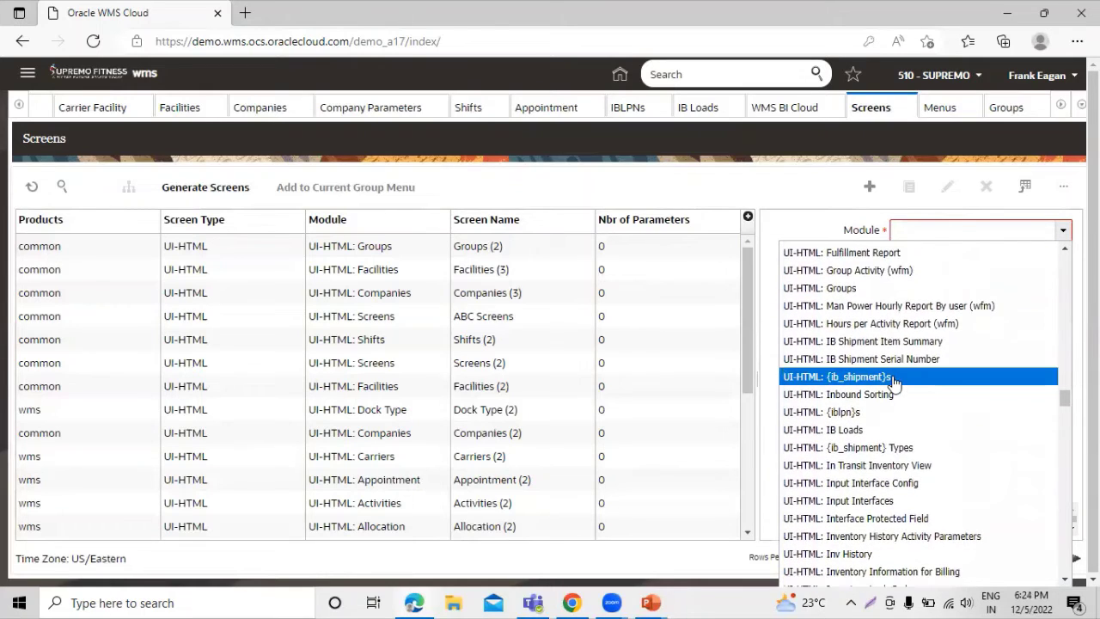
{"action": "scroll", "coordinate": [894, 384], "scroll_direction": "down", "scroll_amount": 4}
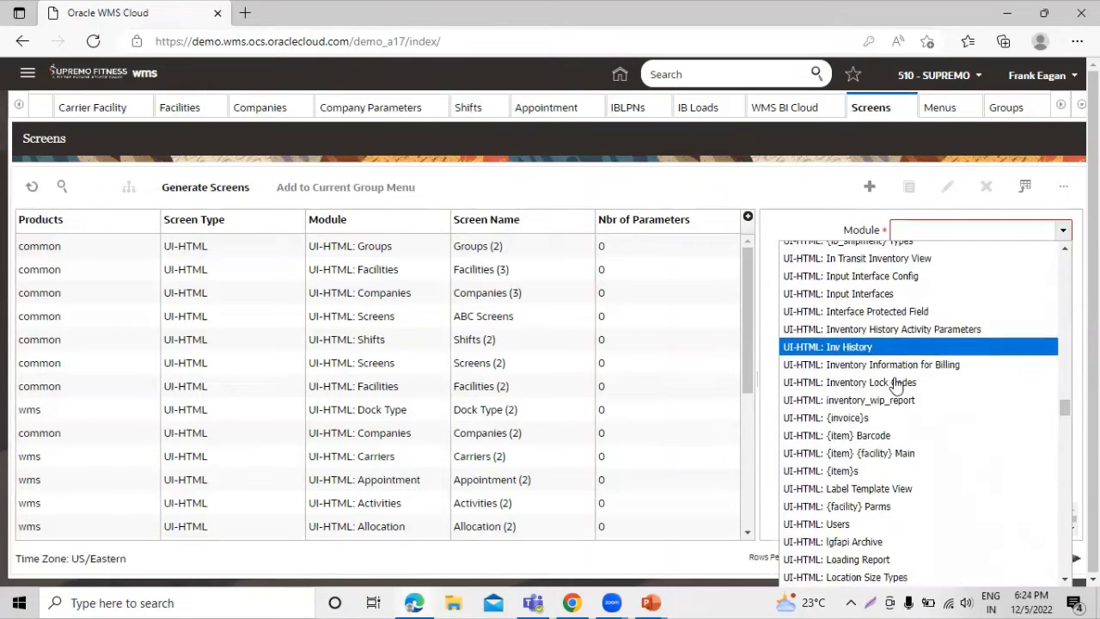
{"action": "scroll", "coordinate": [899, 384], "scroll_direction": "down", "scroll_amount": 6}
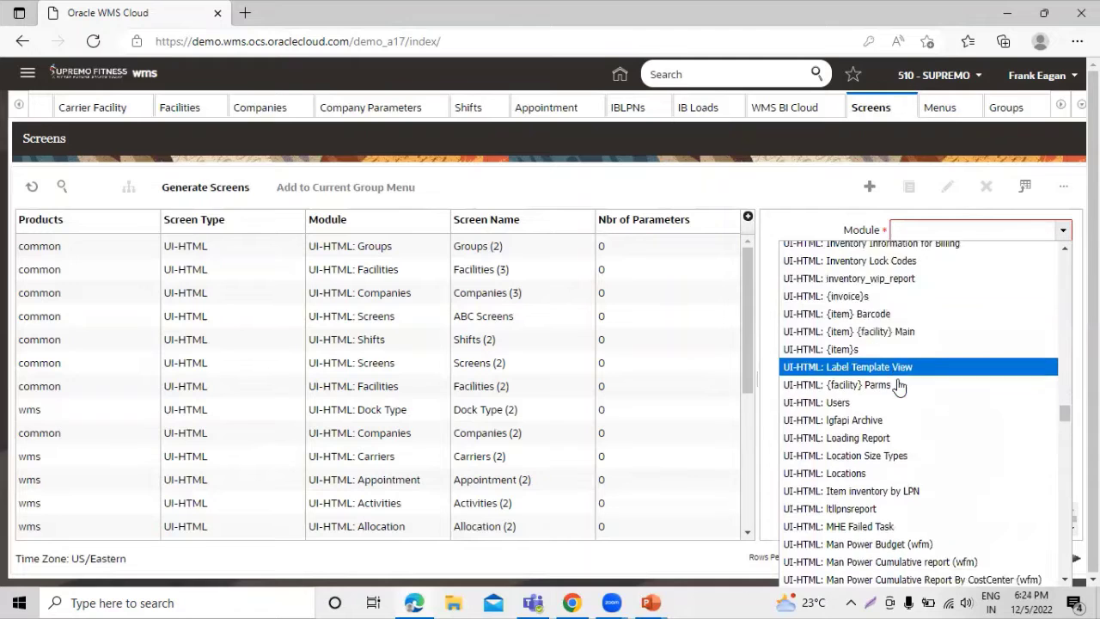
{"action": "scroll", "coordinate": [899, 387], "scroll_direction": "down", "scroll_amount": 9}
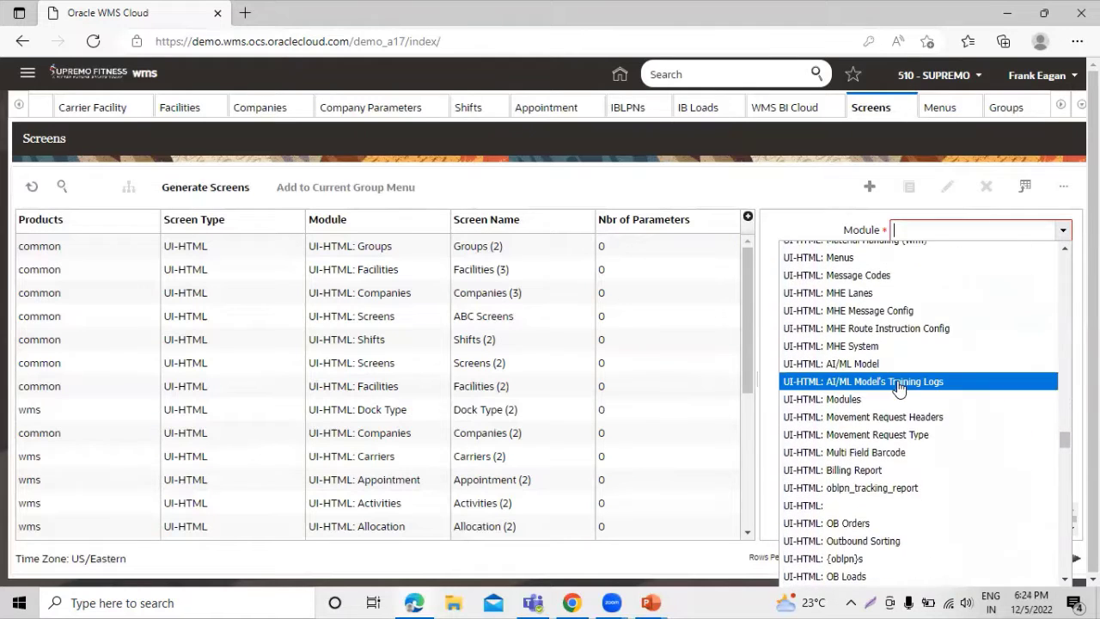
{"action": "scroll", "coordinate": [898, 387], "scroll_direction": "down", "scroll_amount": 7}
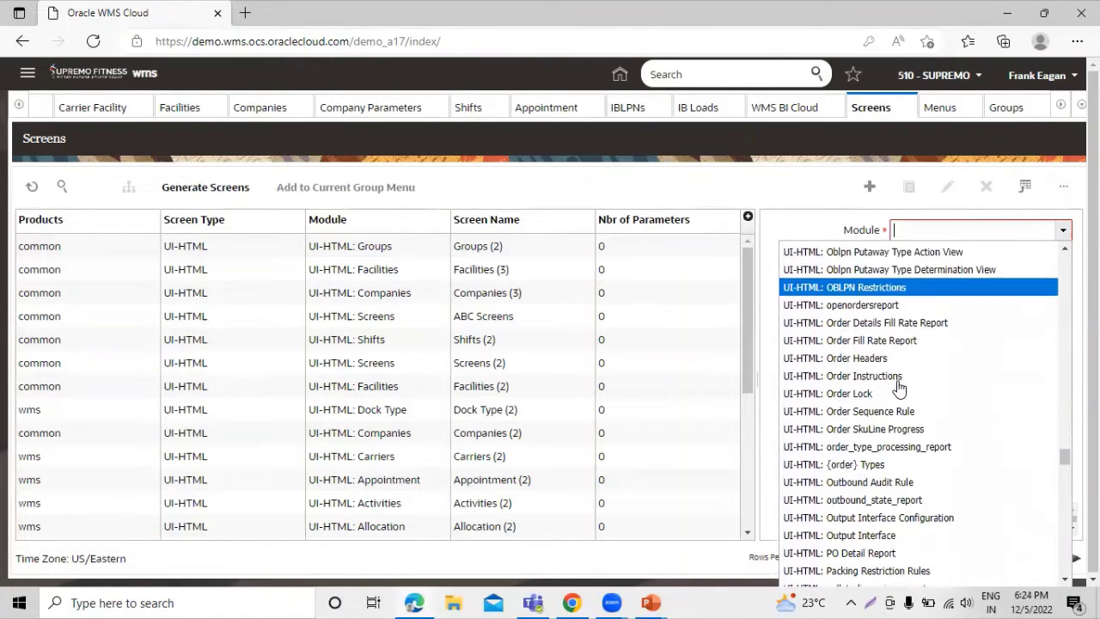
{"action": "scroll", "coordinate": [898, 384], "scroll_direction": "down", "scroll_amount": 6}
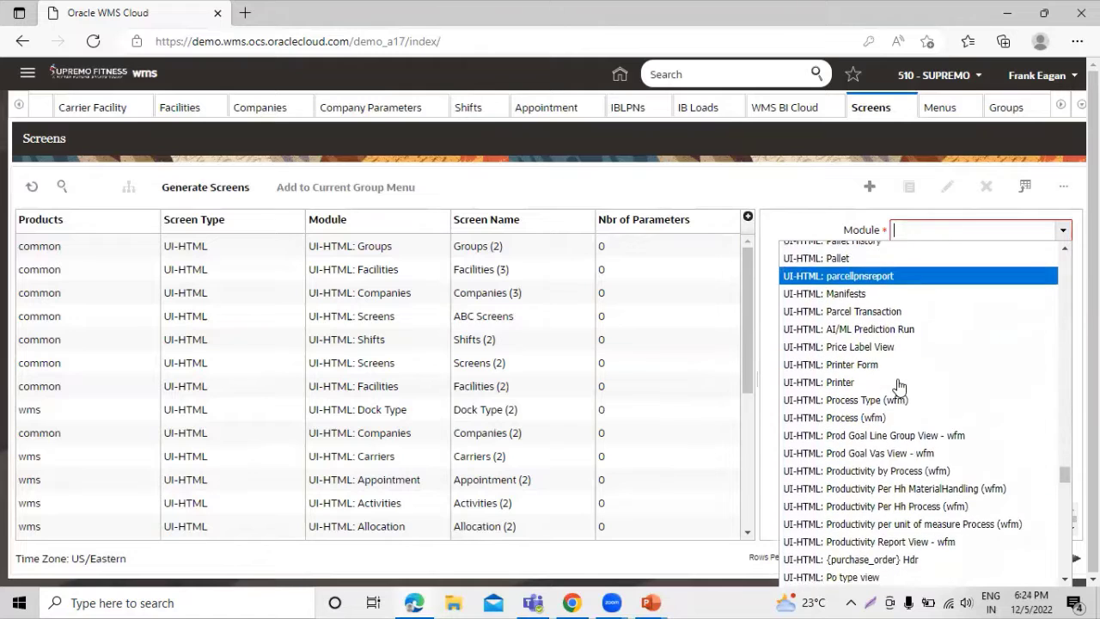
{"action": "scroll", "coordinate": [898, 387], "scroll_direction": "down", "scroll_amount": 4}
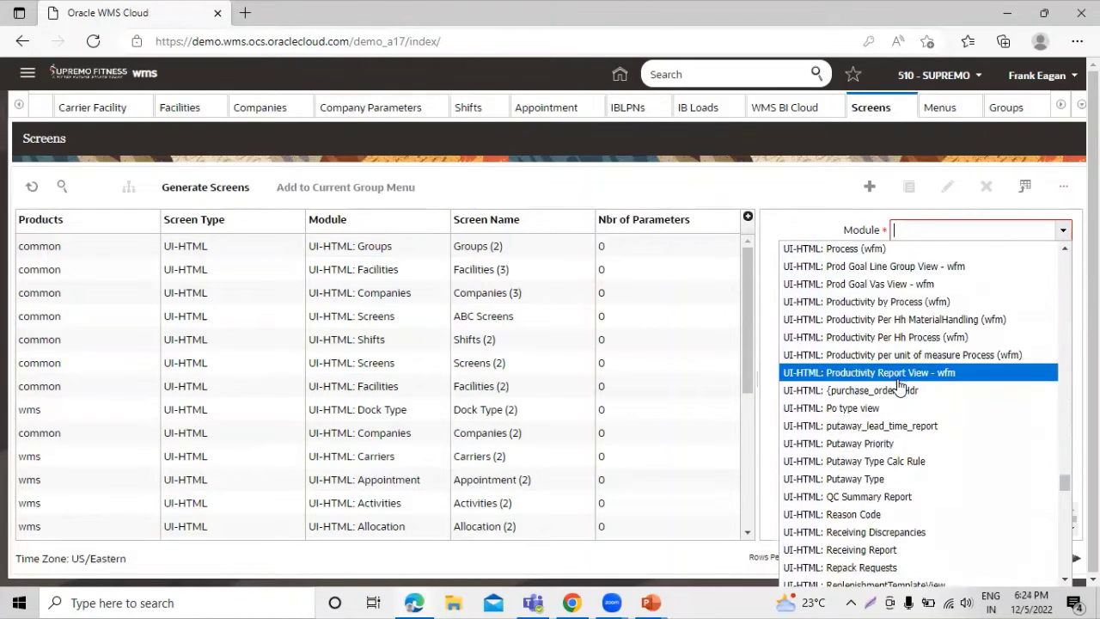
{"action": "scroll", "coordinate": [898, 387], "scroll_direction": "down", "scroll_amount": 8}
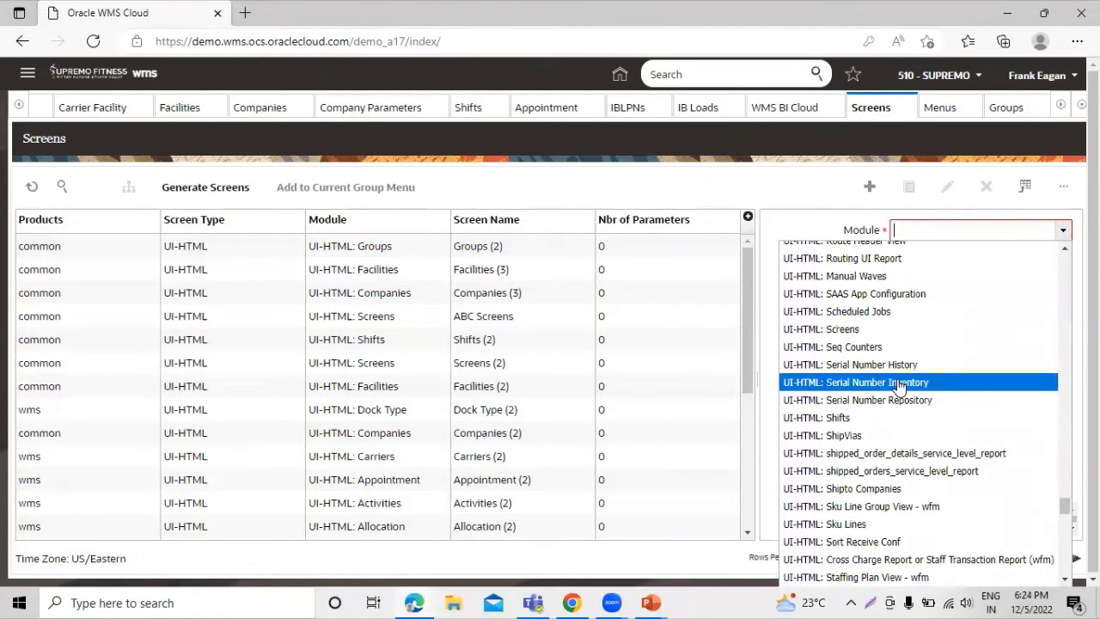
{"action": "left_click", "coordinate": [910, 332]}
- Enter "DAVID SCREEN" as the new screen's name and save the record
{"action": "left_click", "coordinate": [949, 255]}
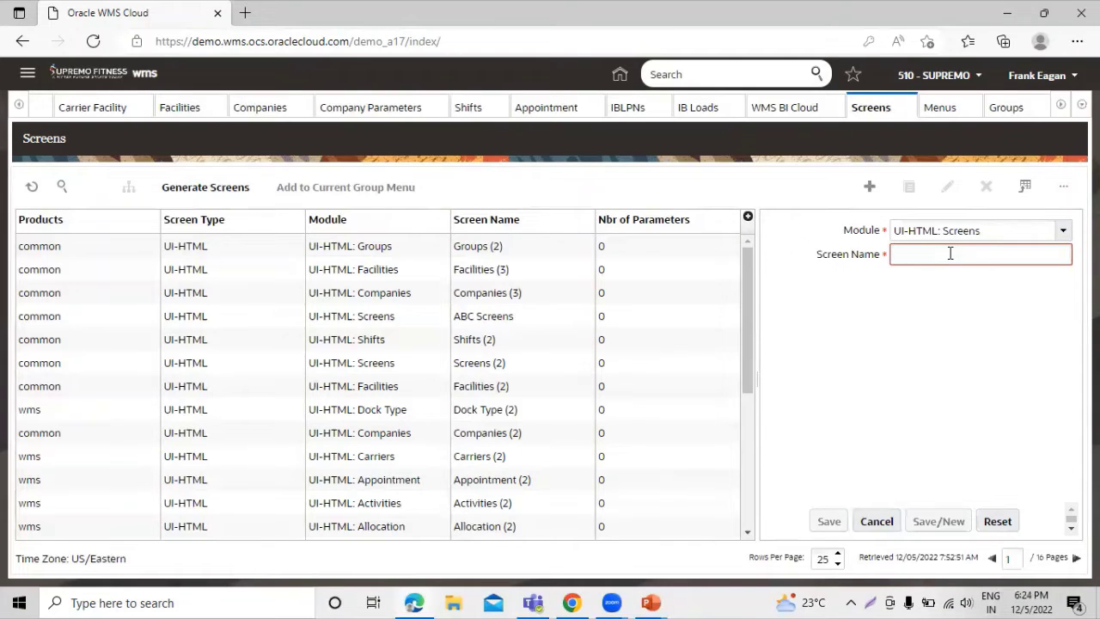
{"action": "type", "text": "DAVID"}
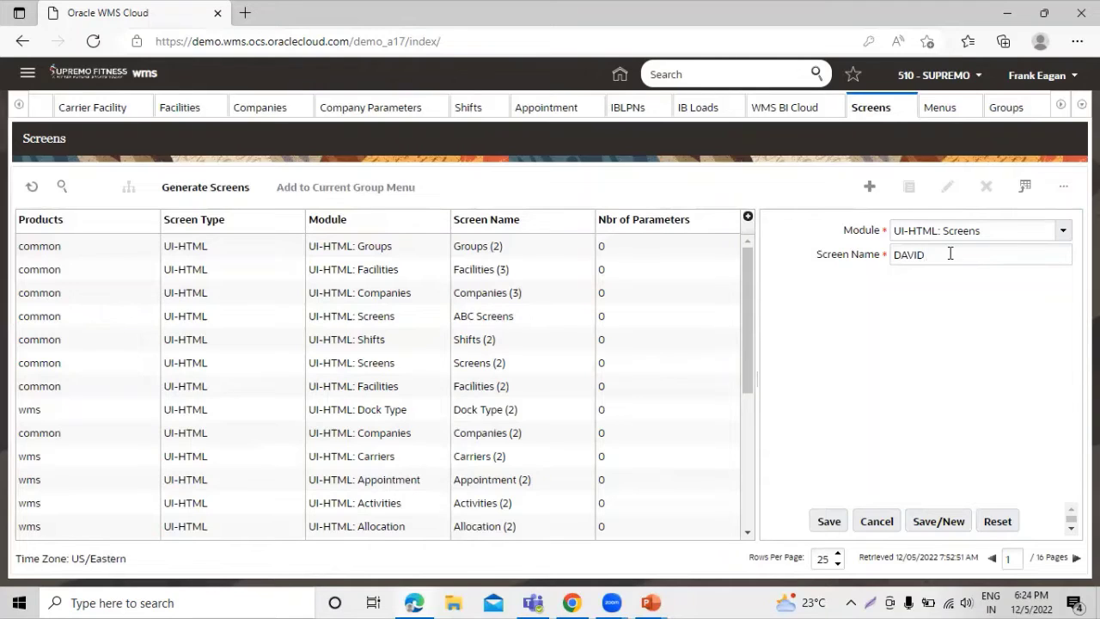
{"action": "type", "text": "EEN"}
{"action": "left_click", "coordinate": [934, 256]}
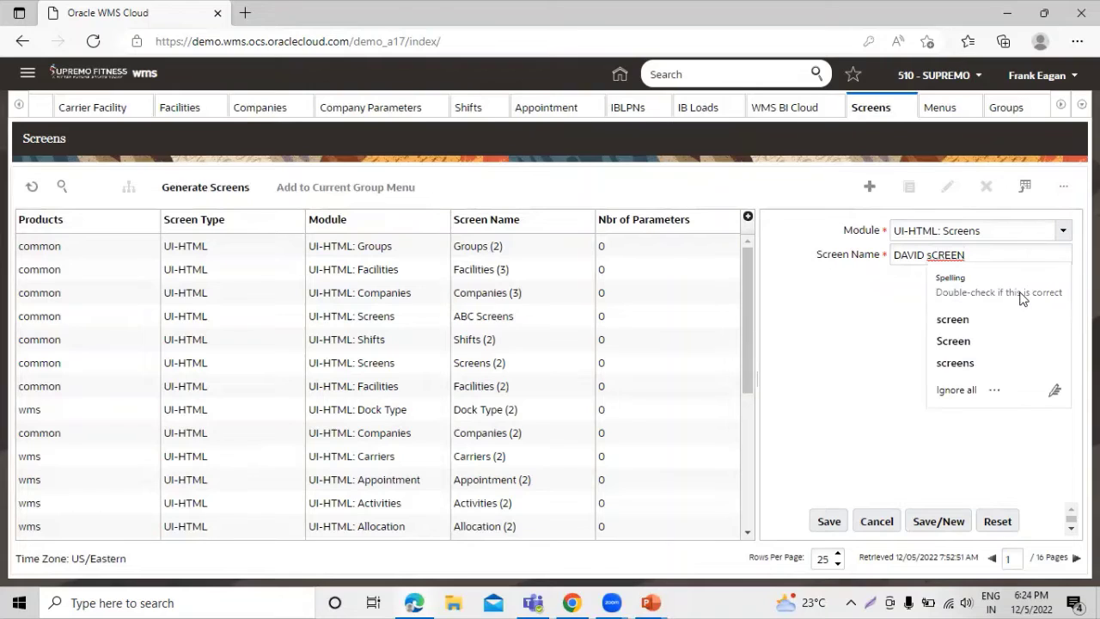
{"action": "key", "text": "Escape"}
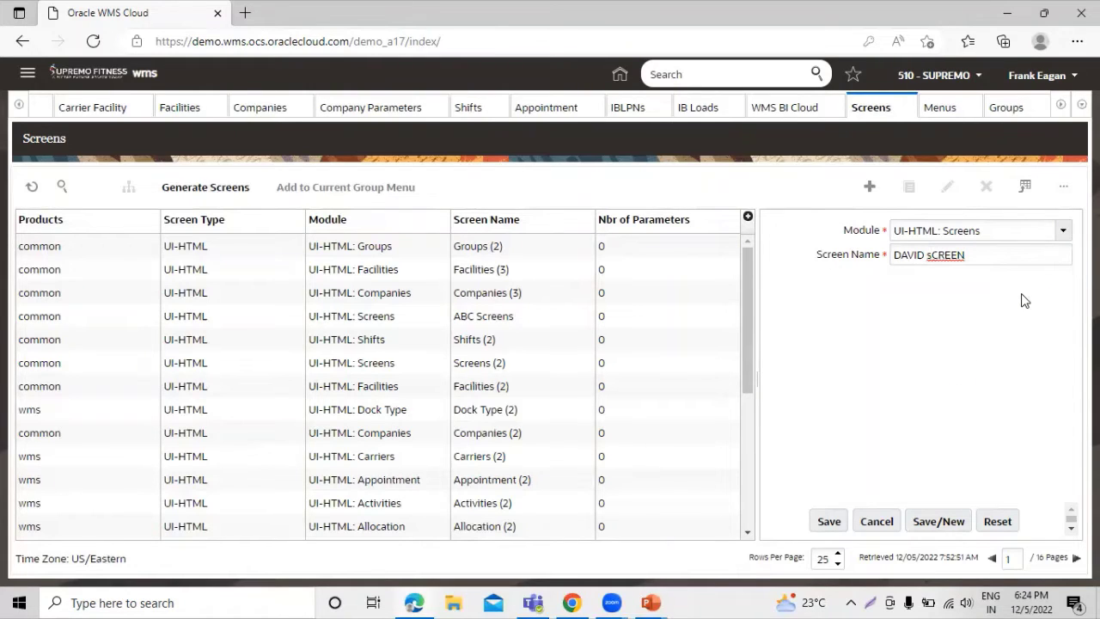
{"action": "key", "text": "BackSpace"}
{"action": "type", "text": "S"}
{"action": "key", "text": "BackSpace"}
{"action": "type", "text": "S"}
{"action": "left_click", "coordinate": [829, 520]}
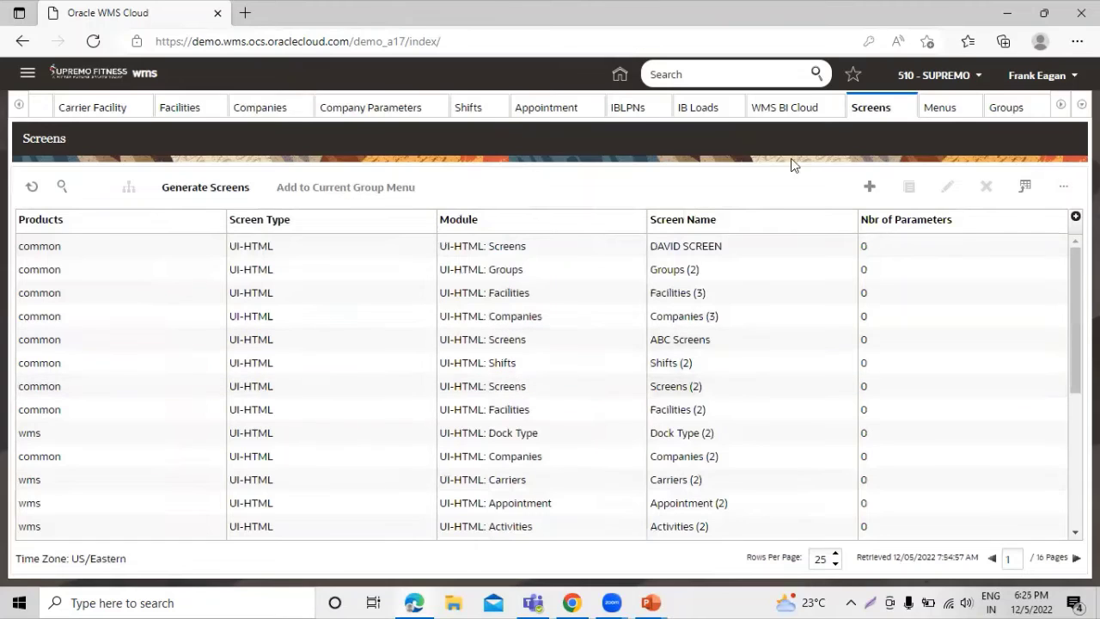
- Select the DAVID SCREEN record and open the Generate Screens page
{"action": "left_click", "coordinate": [626, 253]}
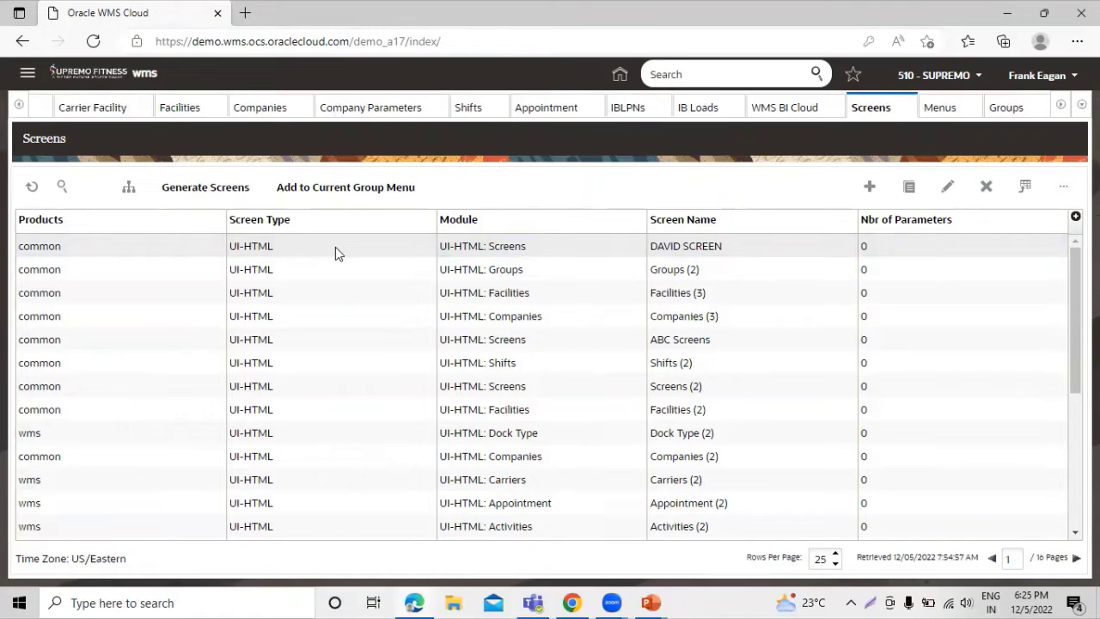
{"action": "left_click", "coordinate": [623, 250]}
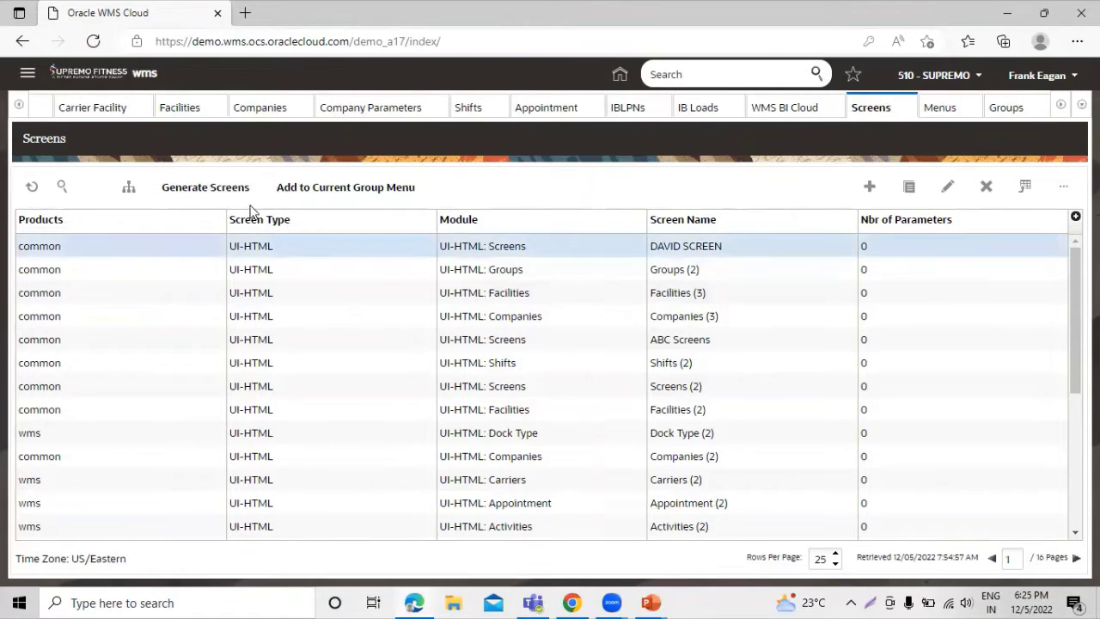
{"action": "left_click", "coordinate": [332, 244]}
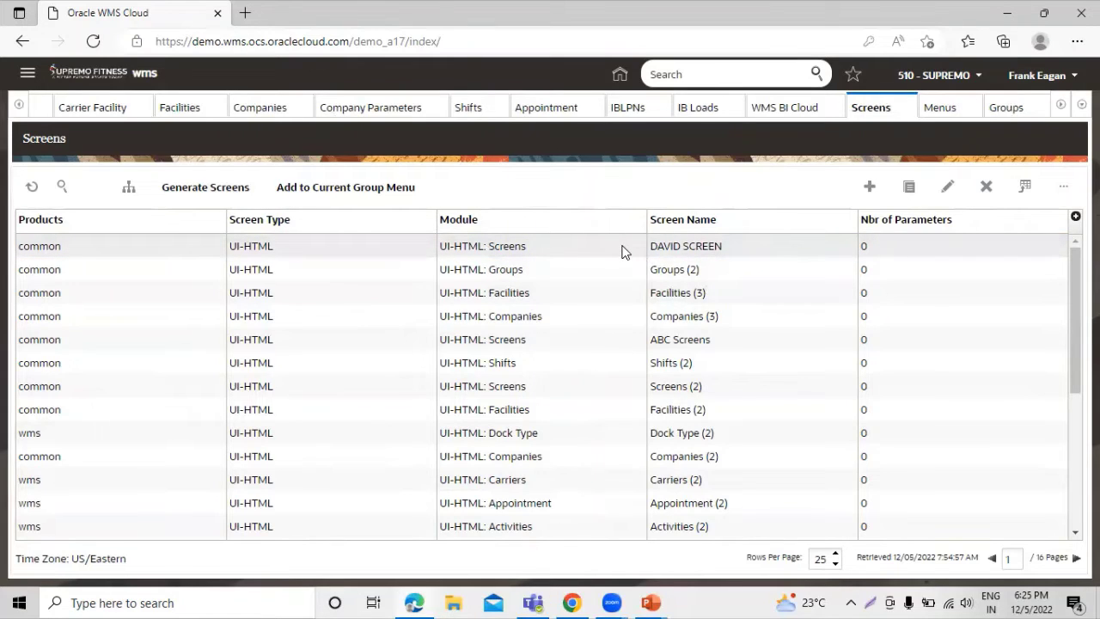
{"action": "left_click", "coordinate": [217, 188]}
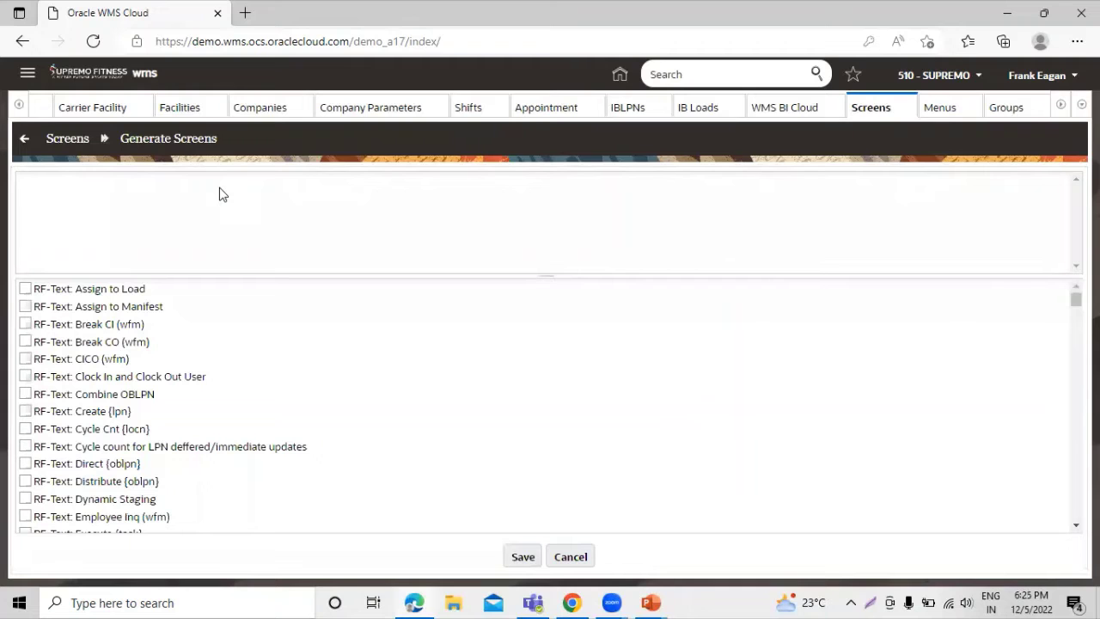
- Mark the UI-HTML: Activities and UI-HTML: Appointment modules for screen generation
{"action": "scroll", "coordinate": [254, 360], "scroll_direction": "down", "scroll_amount": 8}
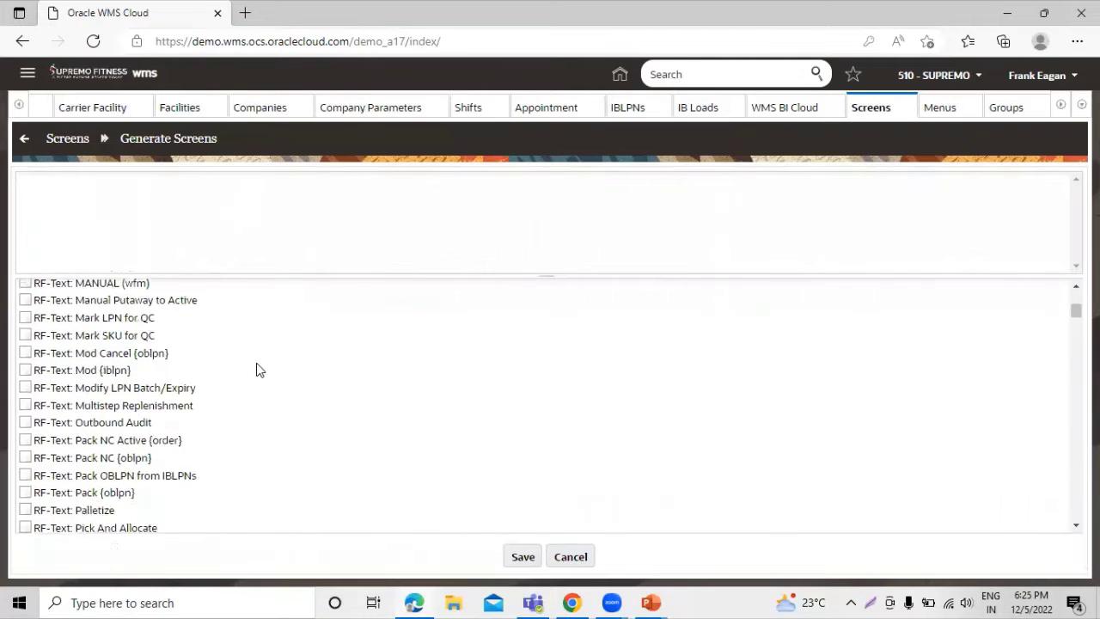
{"action": "scroll", "coordinate": [264, 365], "scroll_direction": "down", "scroll_amount": 10}
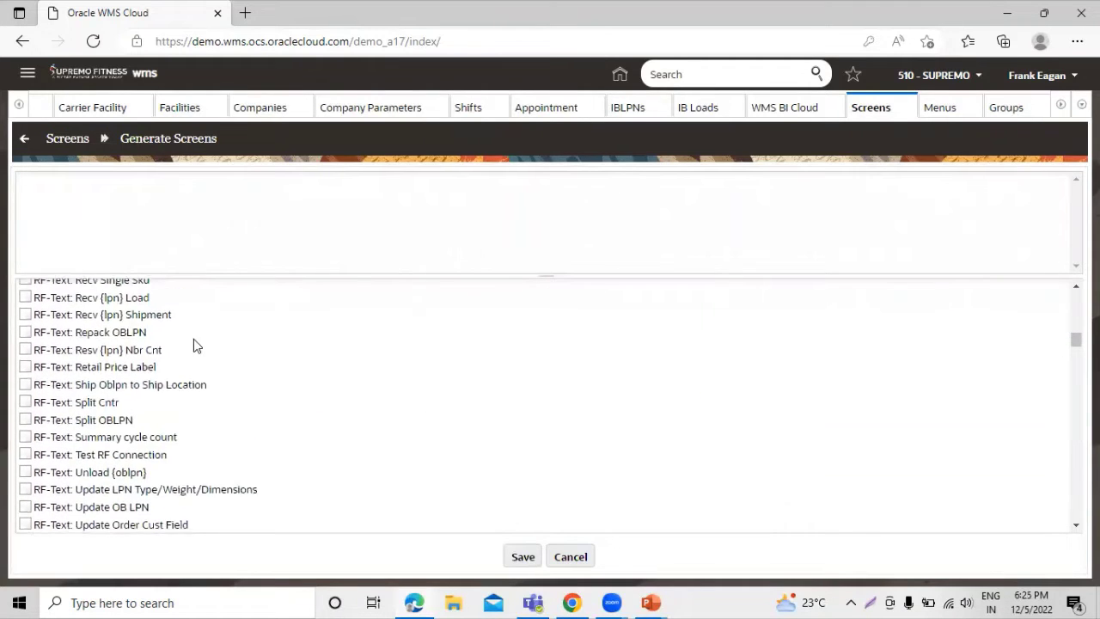
{"action": "scroll", "coordinate": [195, 339], "scroll_direction": "down", "scroll_amount": 3}
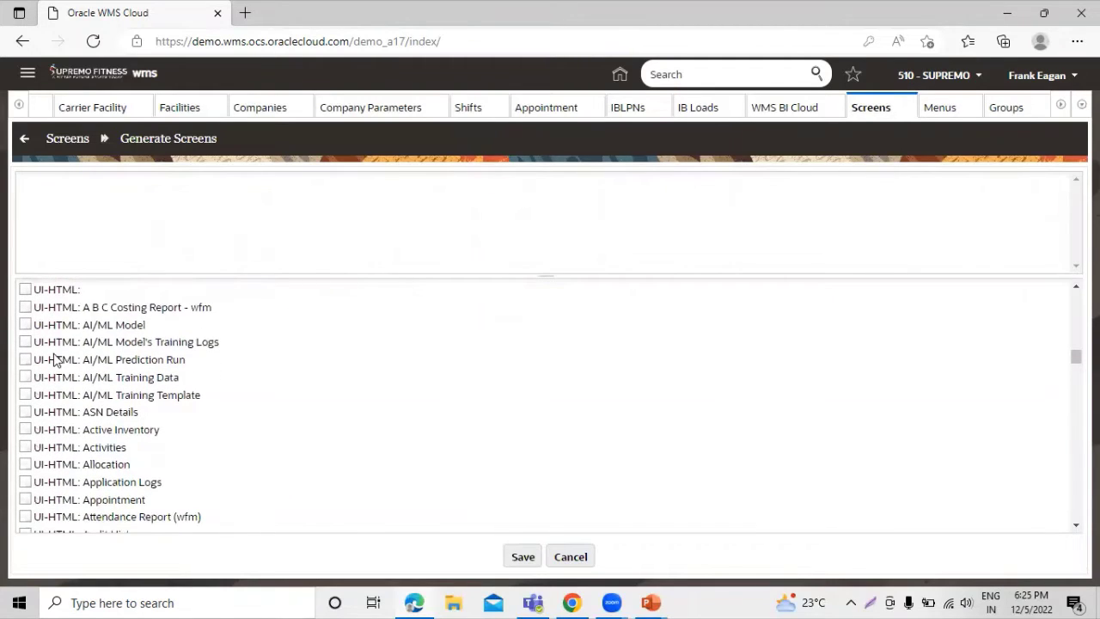
{"action": "scroll", "coordinate": [56, 361], "scroll_direction": "up", "scroll_amount": 1}
{"action": "scroll", "coordinate": [56, 361], "scroll_direction": "down", "scroll_amount": 3}
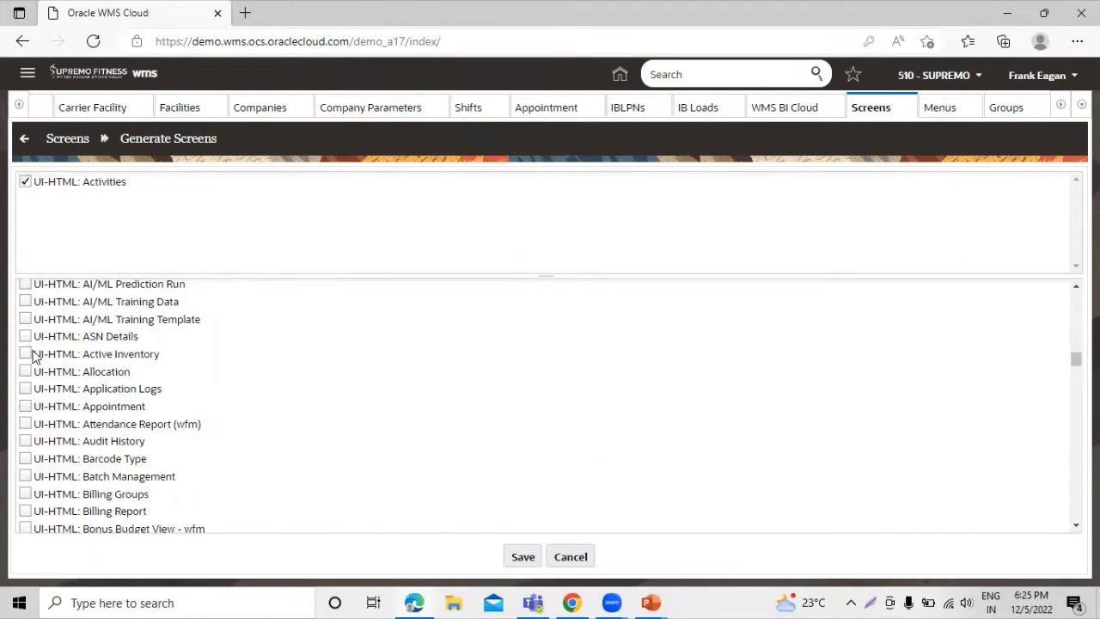
{"action": "left_click", "coordinate": [24, 406]}
- Find the UI-HTML: Facilities module in the list and add it to the screens to generate
{"action": "scroll", "coordinate": [256, 365], "scroll_direction": "down", "scroll_amount": 3}
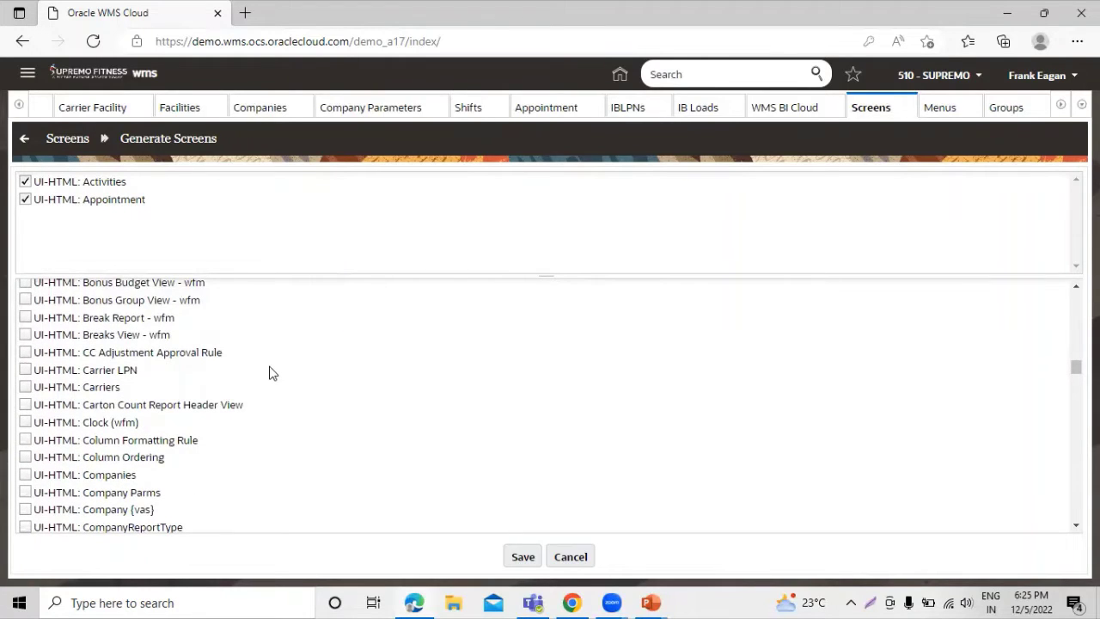
{"action": "scroll", "coordinate": [269, 373], "scroll_direction": "down", "scroll_amount": 4}
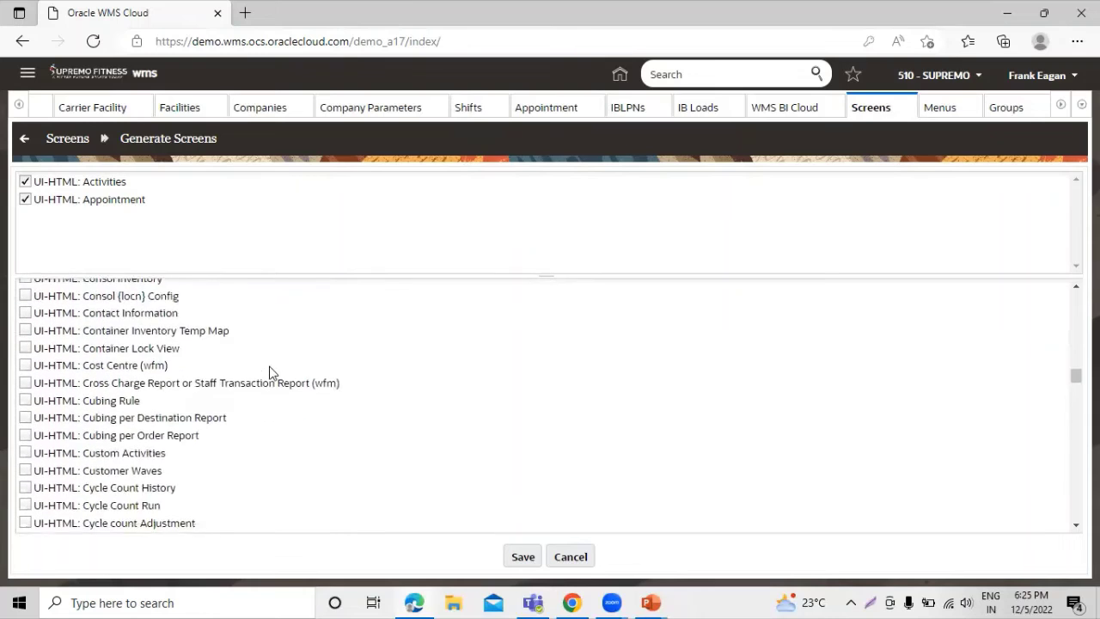
{"action": "scroll", "coordinate": [269, 372], "scroll_direction": "down", "scroll_amount": 3}
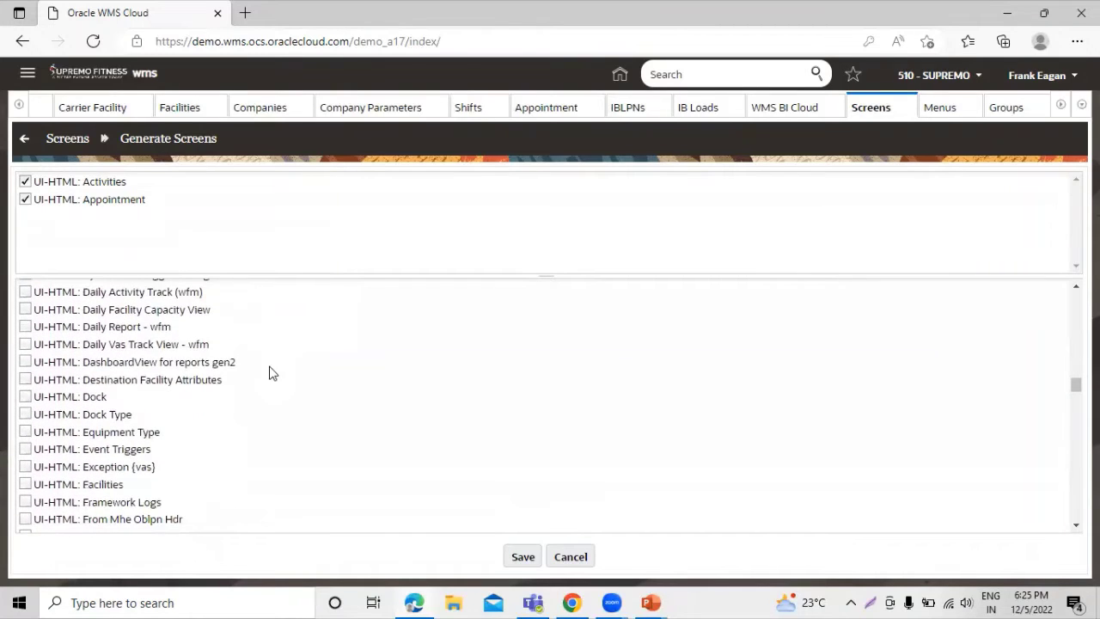
{"action": "scroll", "coordinate": [269, 372], "scroll_direction": "down", "scroll_amount": 1}
{"action": "scroll", "coordinate": [269, 372], "scroll_direction": "down", "scroll_amount": 3}
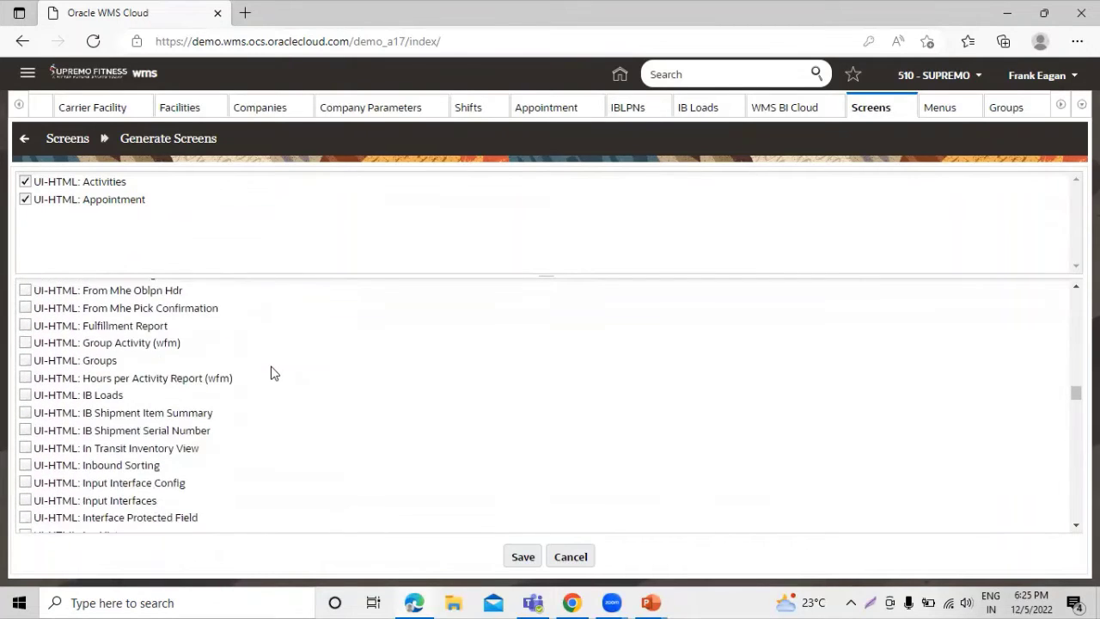
{"action": "scroll", "coordinate": [271, 373], "scroll_direction": "down", "scroll_amount": 3}
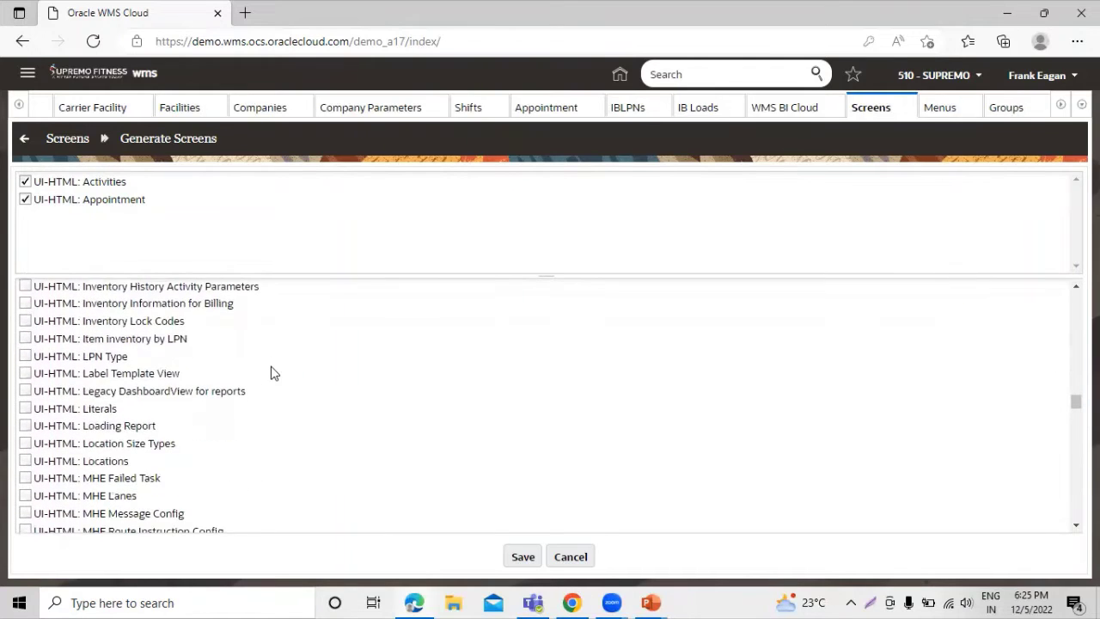
{"action": "scroll", "coordinate": [271, 372], "scroll_direction": "down", "scroll_amount": 1}
{"action": "scroll", "coordinate": [271, 373], "scroll_direction": "up", "scroll_amount": 8}
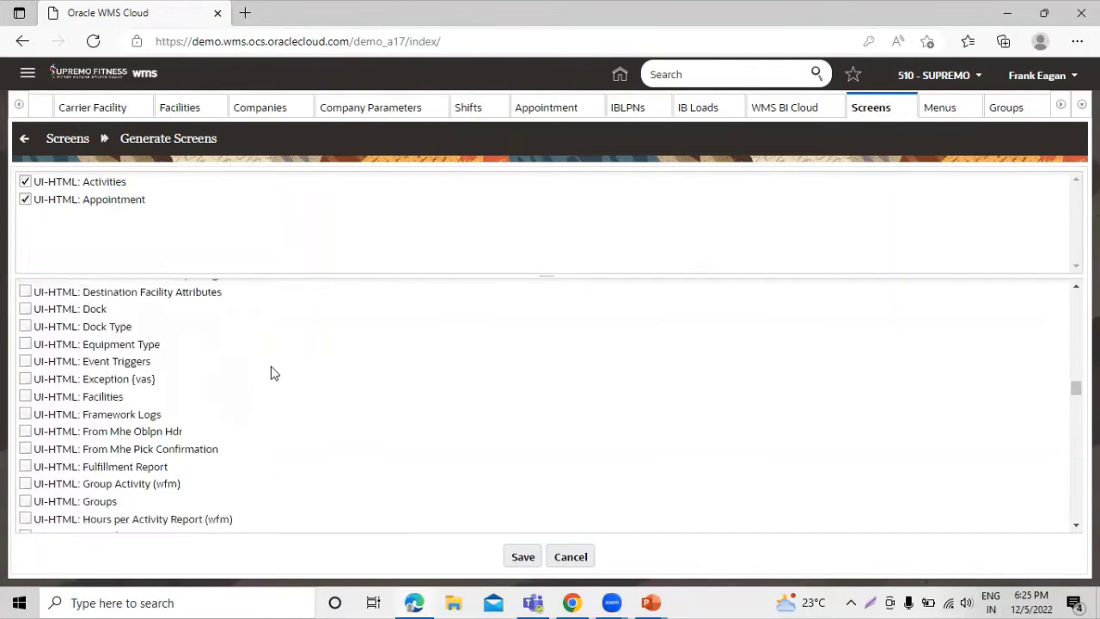
{"action": "scroll", "coordinate": [271, 373], "scroll_direction": "up", "scroll_amount": 3}
{"action": "scroll", "coordinate": [271, 373], "scroll_direction": "down", "scroll_amount": 4}
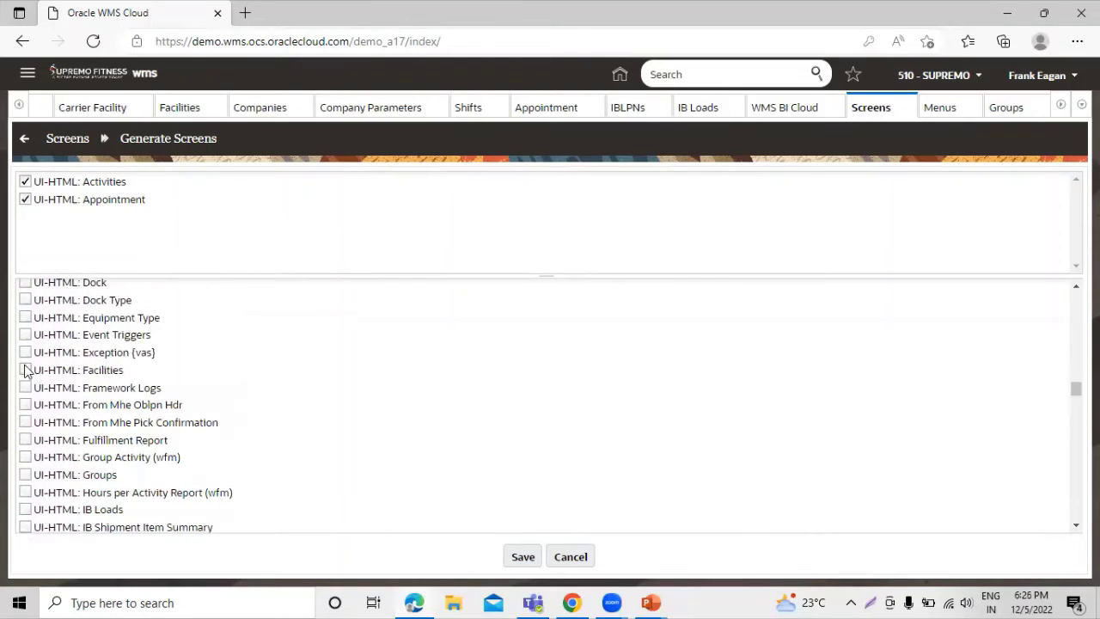
{"action": "left_click", "coordinate": [25, 370]}
- Add the UI-HTML: Companies module to the selection and save the generated screens
{"action": "scroll", "coordinate": [247, 369], "scroll_direction": "up", "scroll_amount": 3}
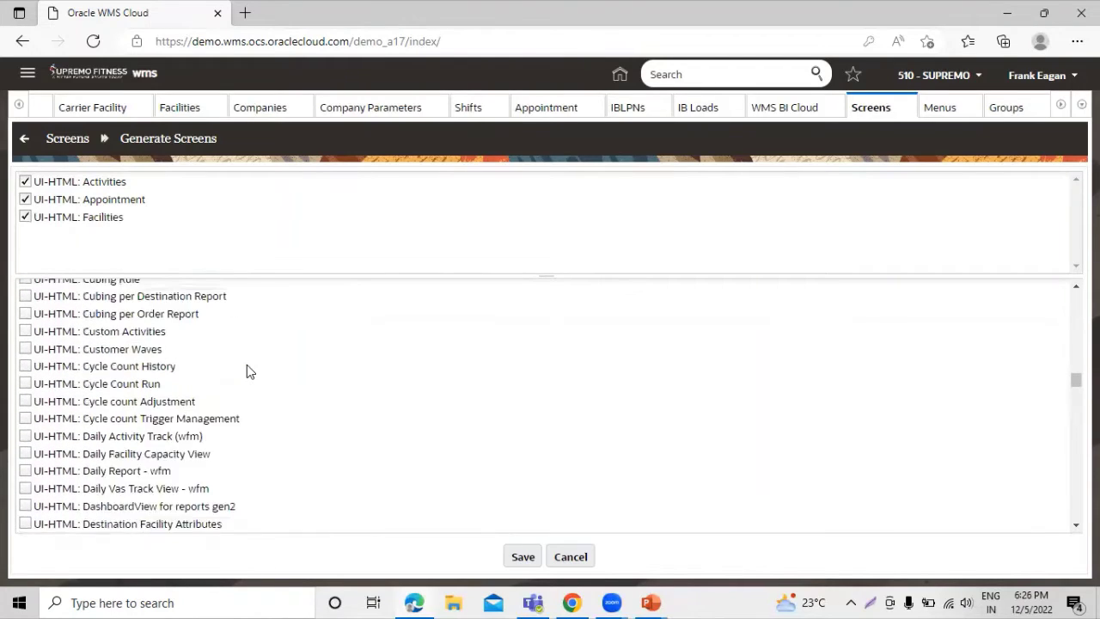
{"action": "scroll", "coordinate": [246, 372], "scroll_direction": "up", "scroll_amount": 5}
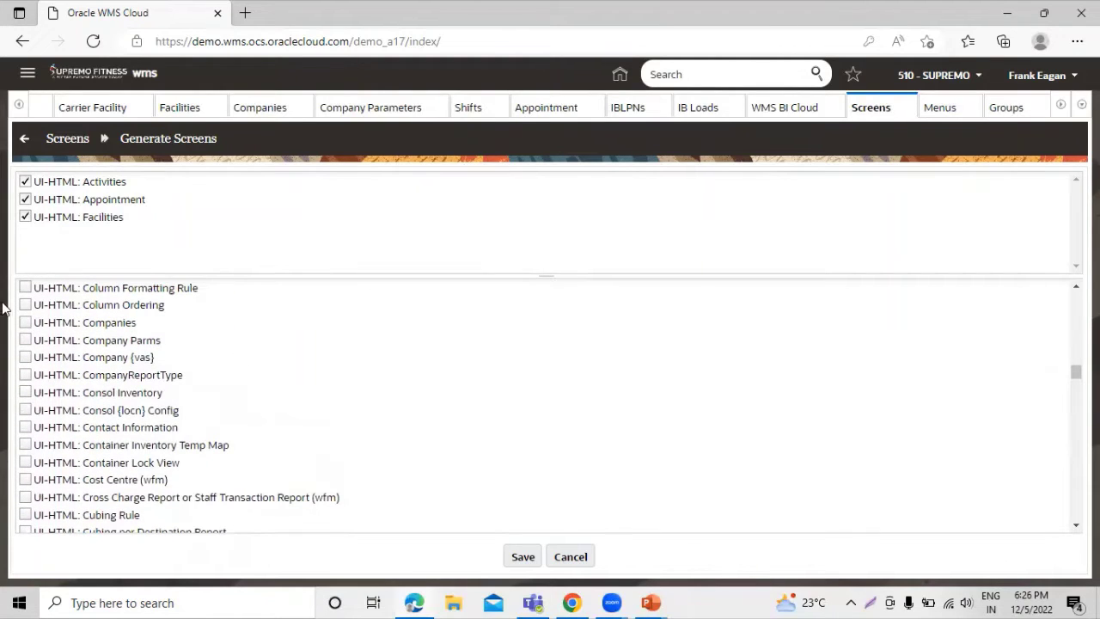
{"action": "left_click", "coordinate": [25, 323]}
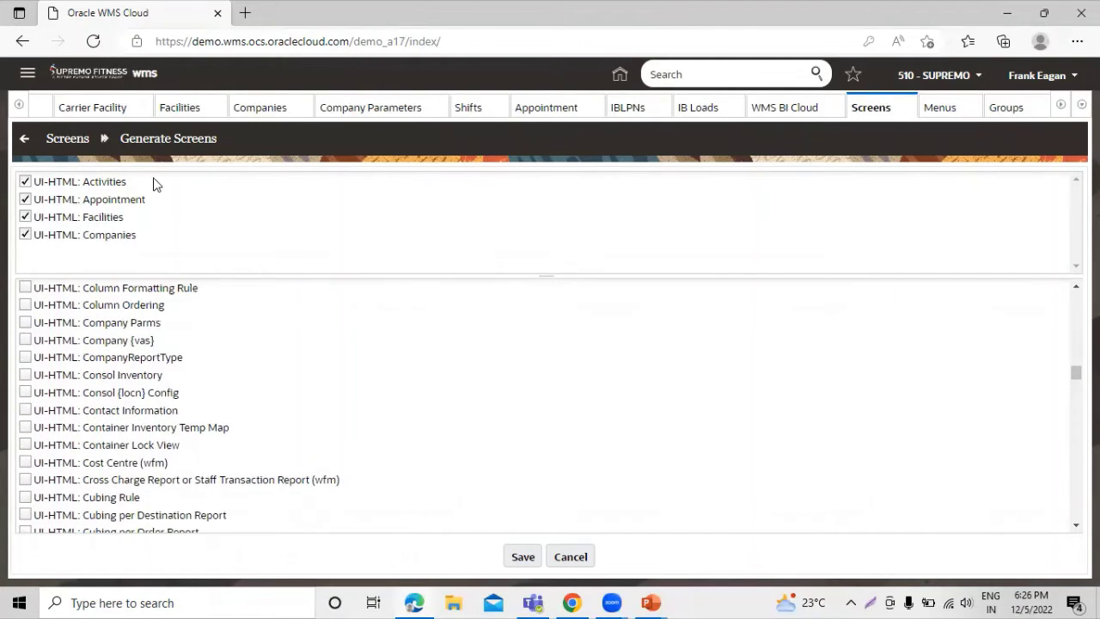
{"action": "left_click", "coordinate": [522, 556]}
{"action": "left_click", "coordinate": [522, 557]}
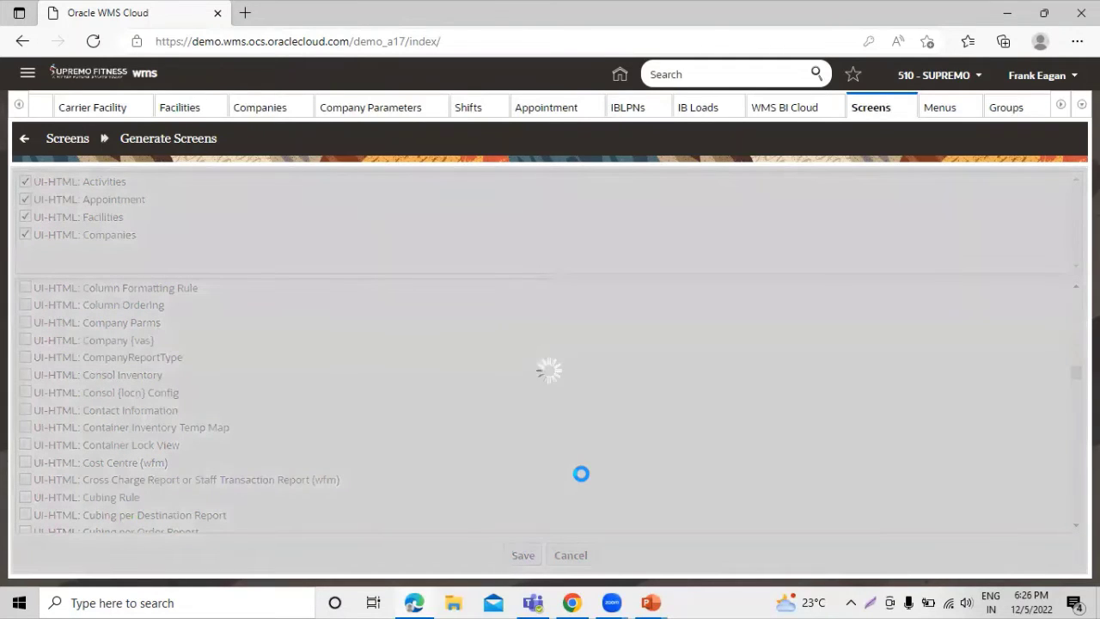
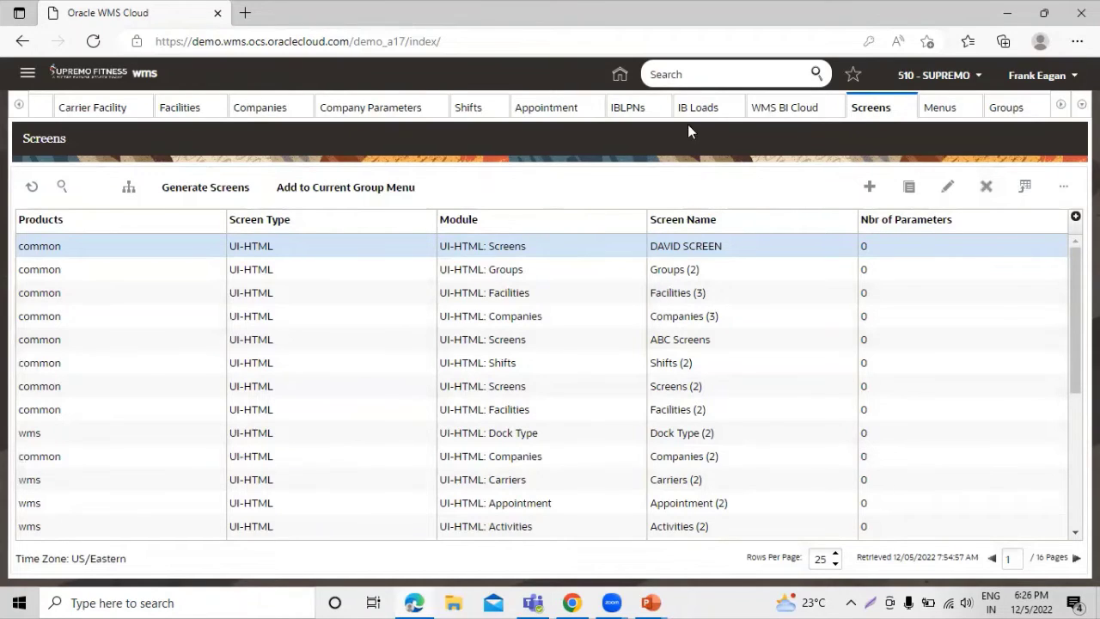
- Search the application for "MENU" and open the Menus page
{"action": "type", "text": "M"}
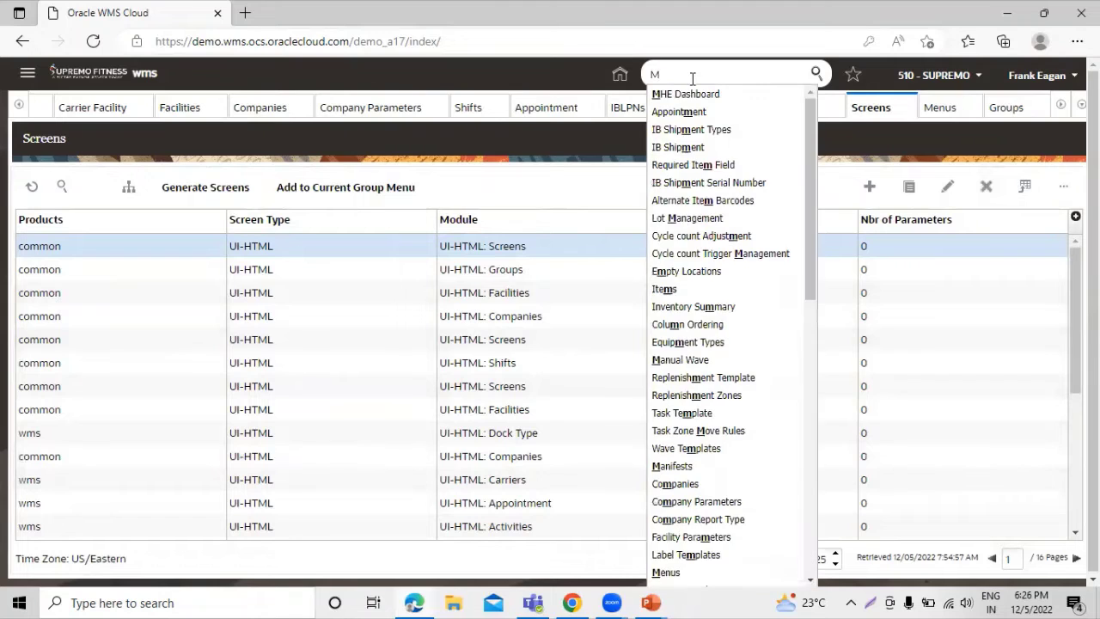
{"action": "type", "text": "ENU"}
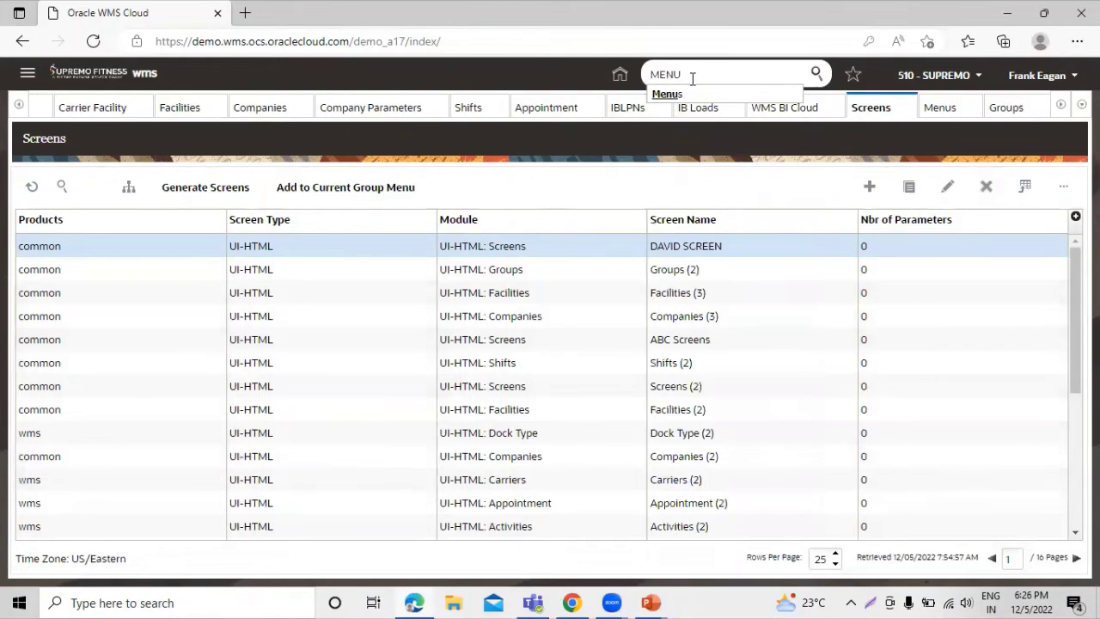
{"action": "left_click", "coordinate": [685, 101]}
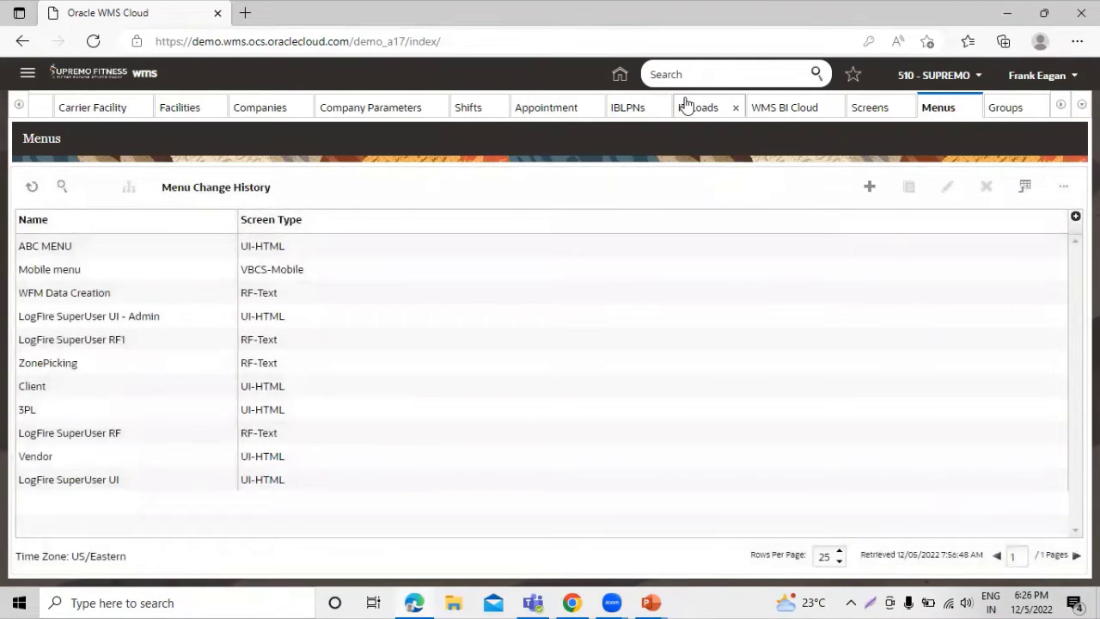
- Create a menu named "DAVID MENU" with the screen type UI-HTML and save it
{"action": "left_click", "coordinate": [870, 187]}
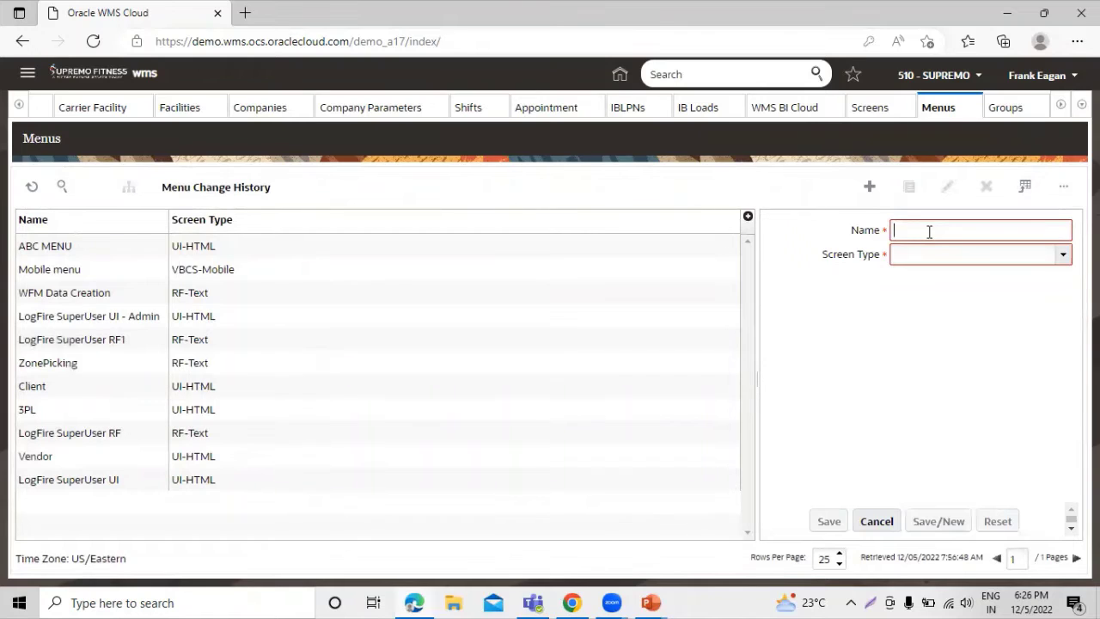
{"action": "type", "text": "DAVID"}
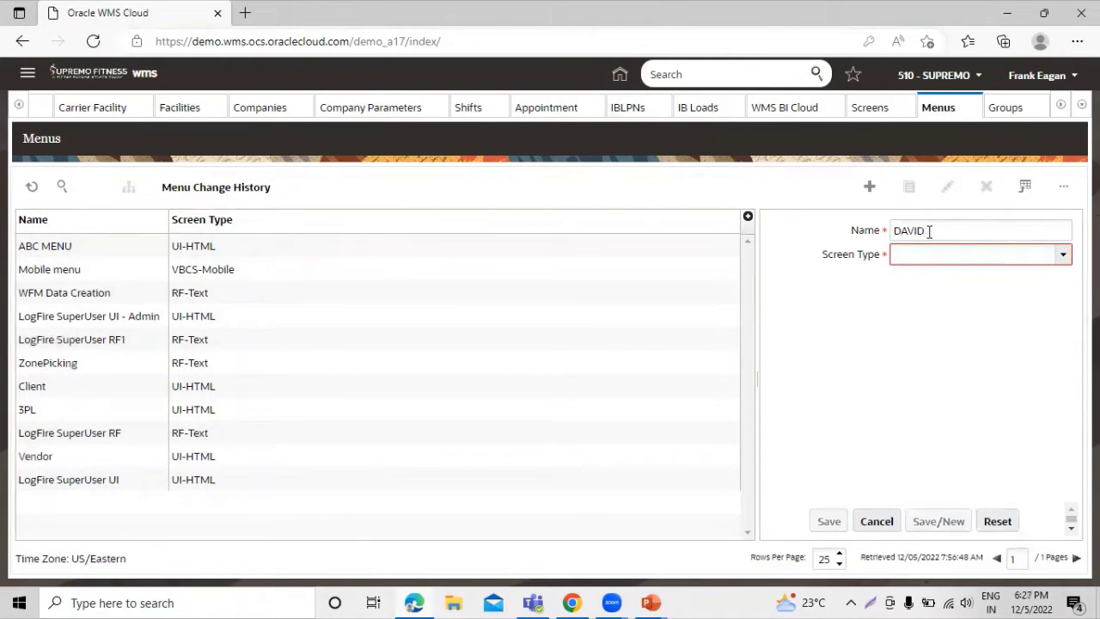
{"action": "type", "text": " MENU"}
{"action": "left_click", "coordinate": [1065, 256]}
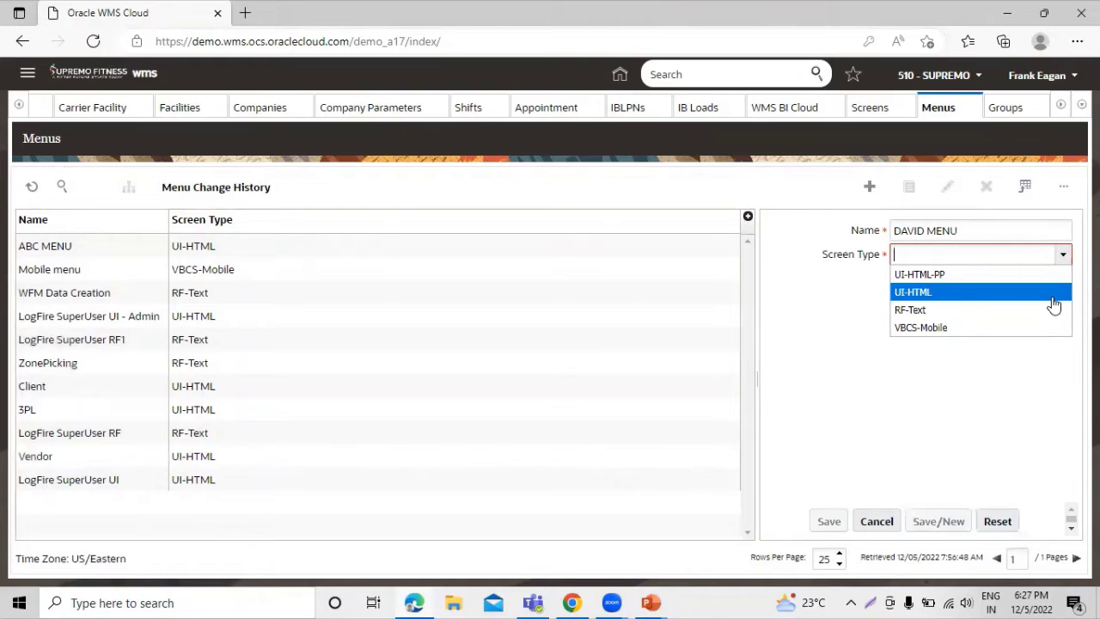
{"action": "left_click", "coordinate": [1054, 293]}
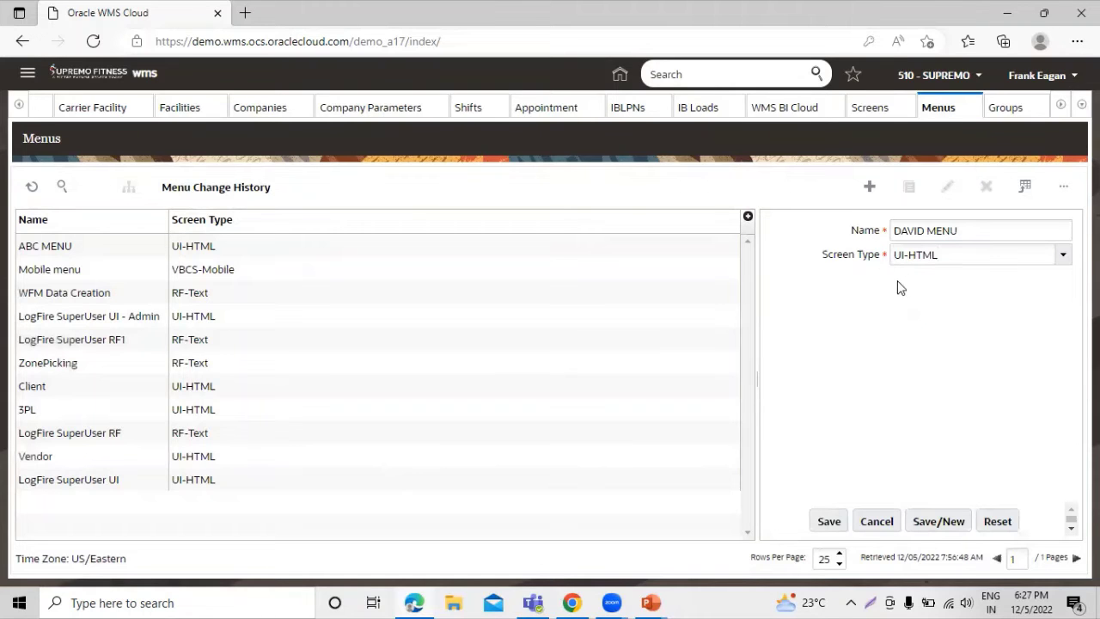
{"action": "left_click", "coordinate": [828, 521]}
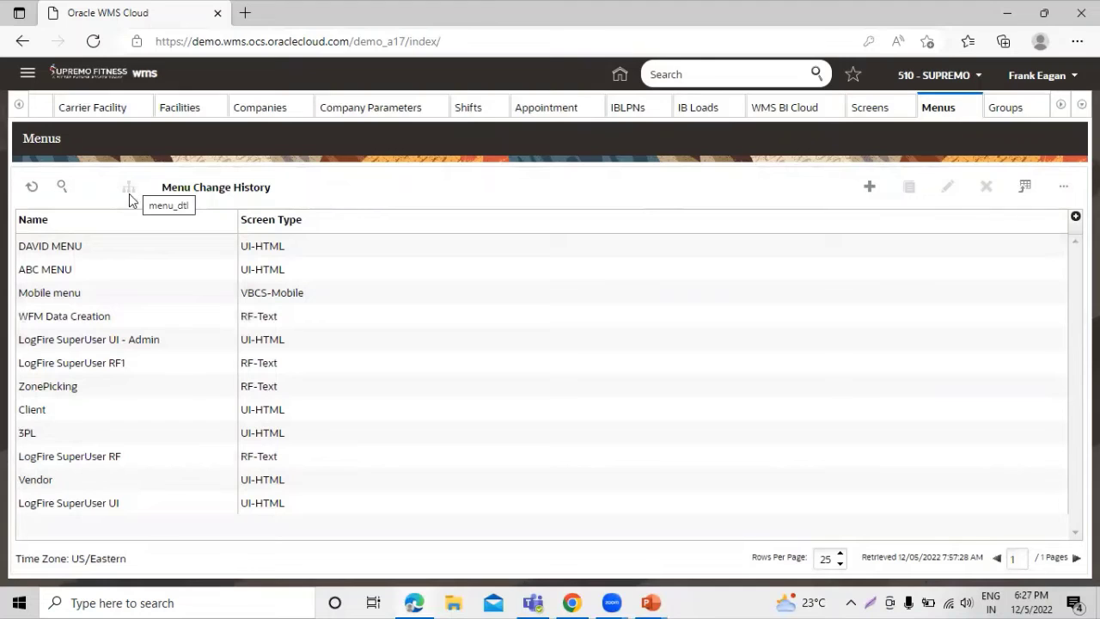
- Open the menu details of DAVID MENU
{"action": "left_click", "coordinate": [133, 248]}
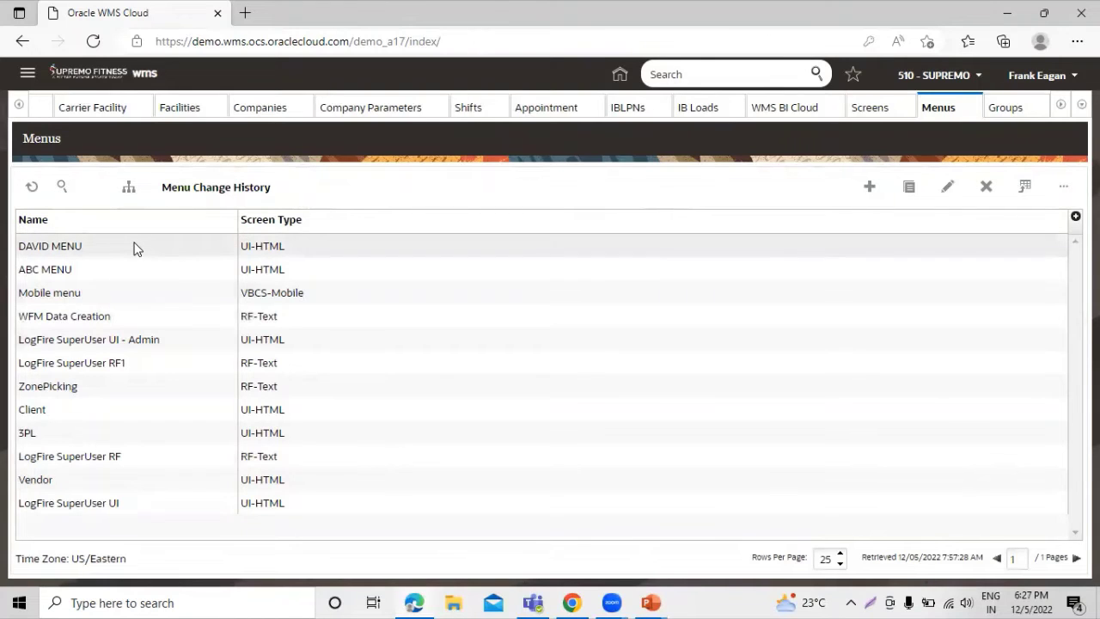
{"action": "left_click", "coordinate": [128, 190]}
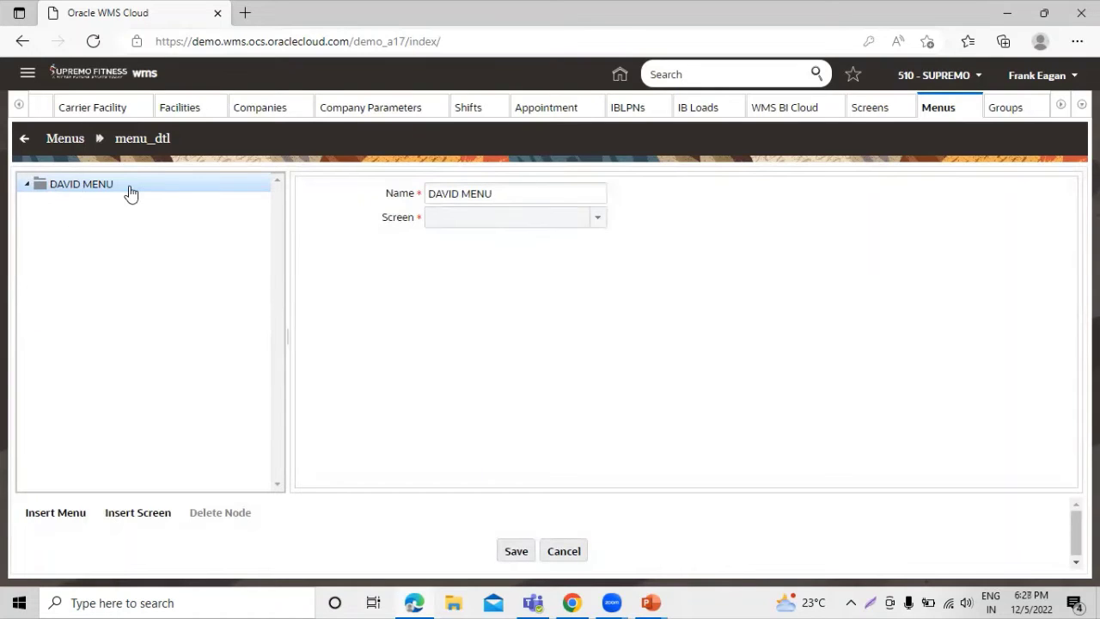
{"action": "left_click", "coordinate": [491, 192]}
{"action": "type", "text": "S"}
{"action": "key", "text": "BackSpace"}
{"action": "key", "text": "BackSpace"}
{"action": "key", "text": "BackSpace"}
{"action": "key", "text": "BackSpace"}
{"action": "key", "text": "BackSpace"}
{"action": "type", "text": "MENN"}
{"action": "key", "text": "BackSpace"}
{"action": "type", "text": "U"}
- Insert a submenu named "DAVID MENU2" under DAVID MENU
{"action": "left_click", "coordinate": [66, 513]}
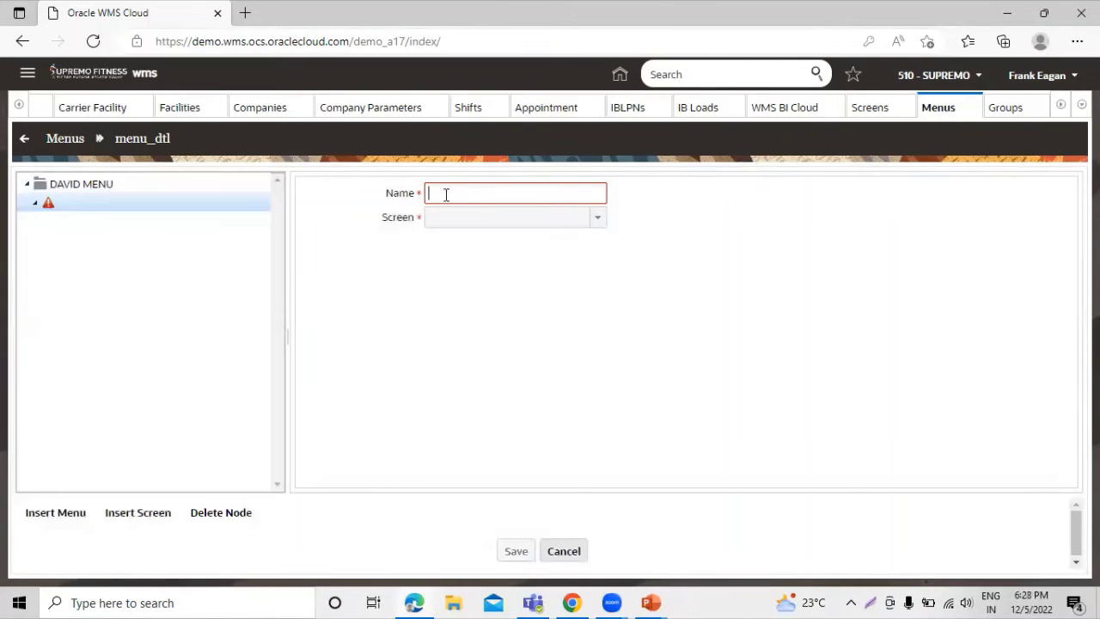
{"action": "type", "text": "DAVID"}
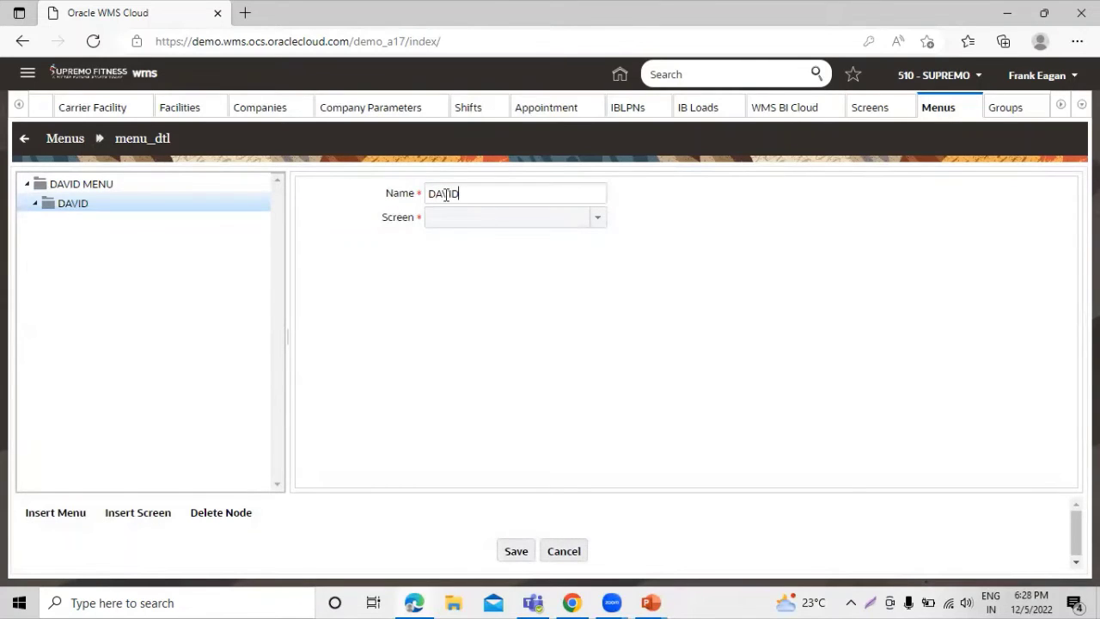
{"action": "type", "text": " MENU2"}
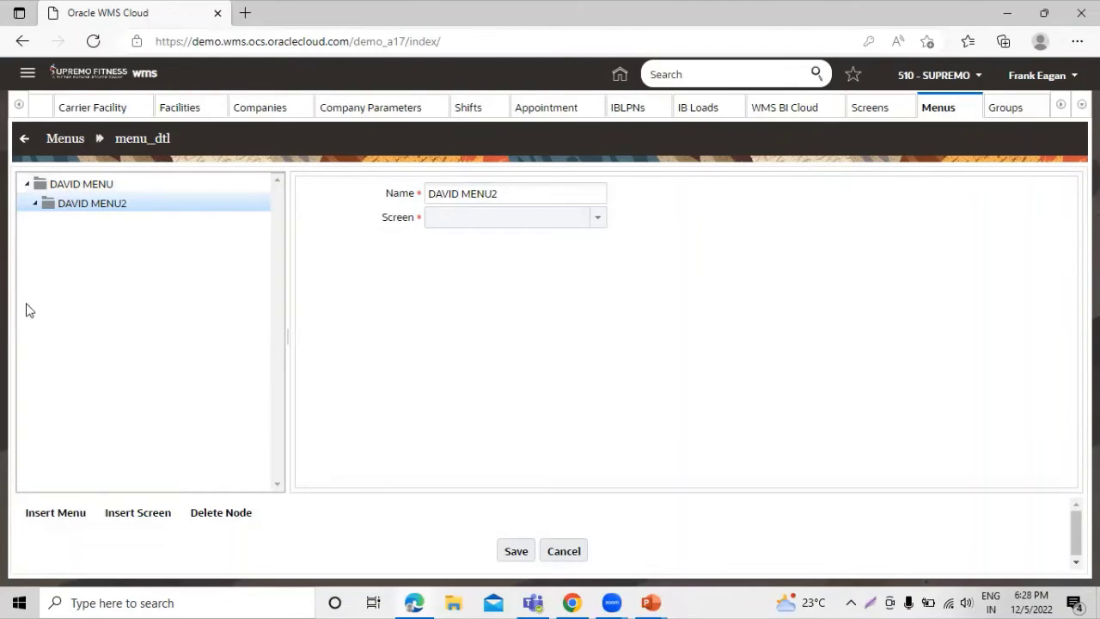
- Insert the DAVID SCREEN screen under DAVID MENU2 and save the menu details
{"action": "left_click", "coordinate": [162, 513]}
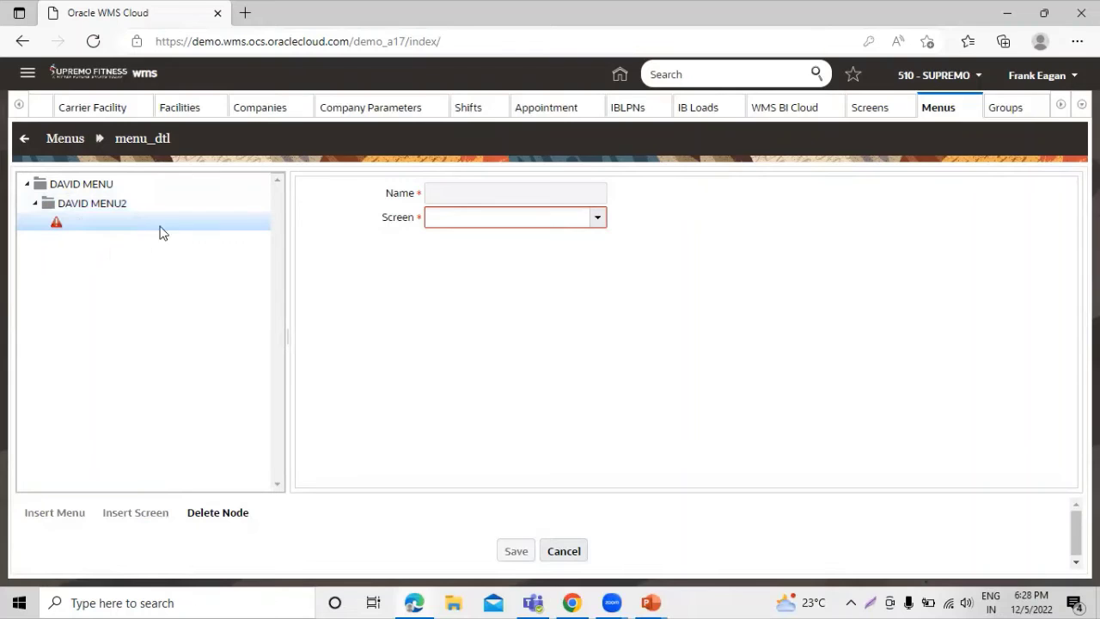
{"action": "left_click", "coordinate": [599, 222]}
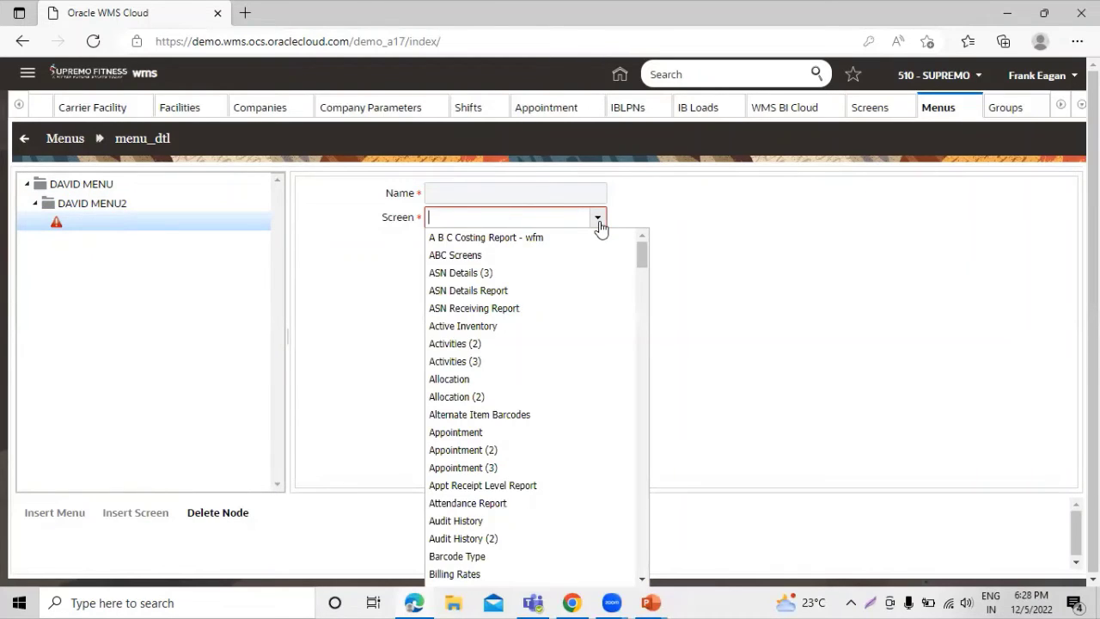
{"action": "scroll", "coordinate": [589, 358], "scroll_direction": "down", "scroll_amount": 7}
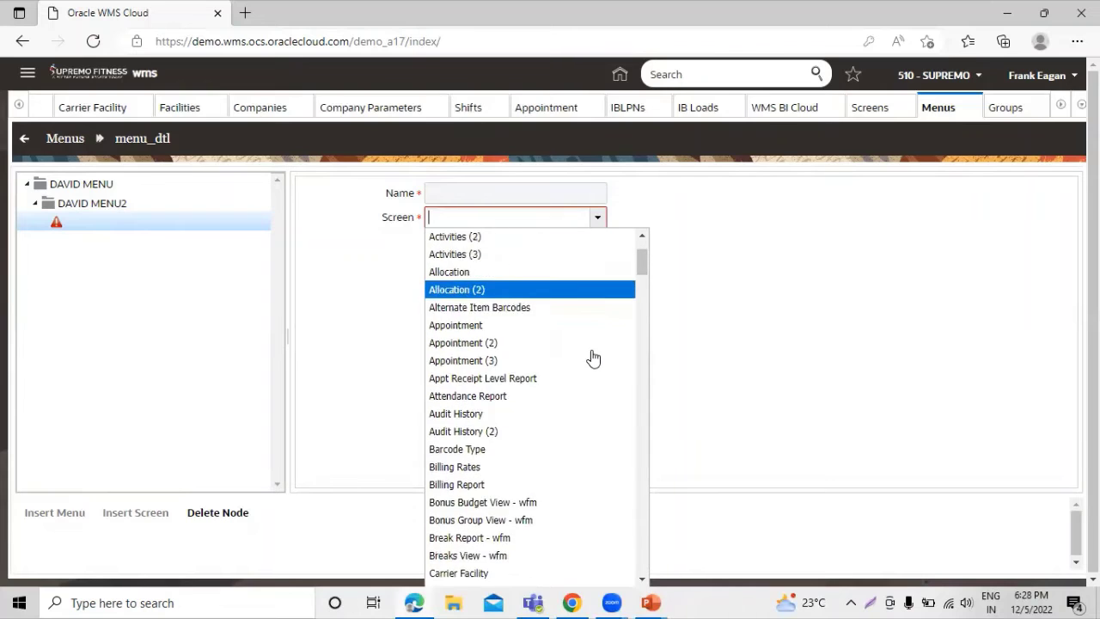
{"action": "scroll", "coordinate": [594, 361], "scroll_direction": "down", "scroll_amount": 8}
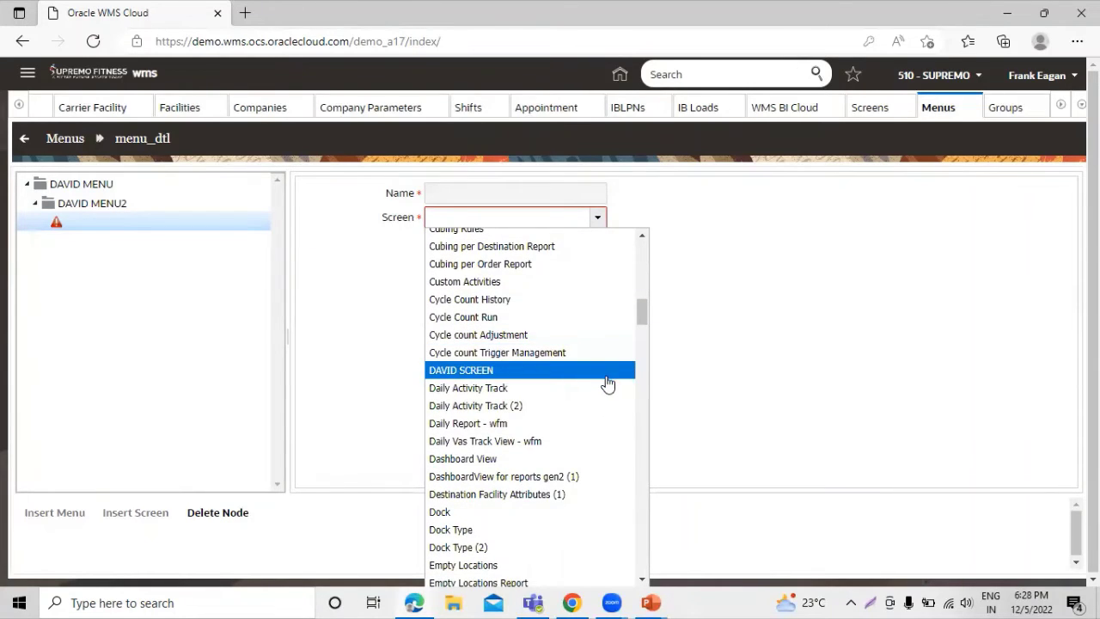
{"action": "left_click", "coordinate": [607, 375]}
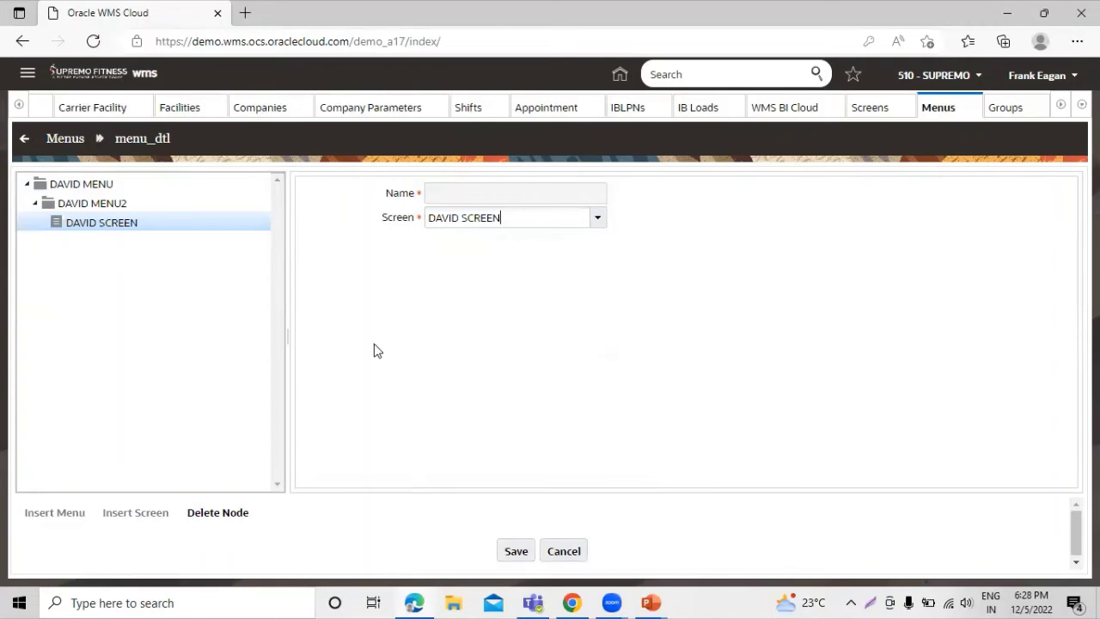
{"action": "left_click", "coordinate": [518, 551]}
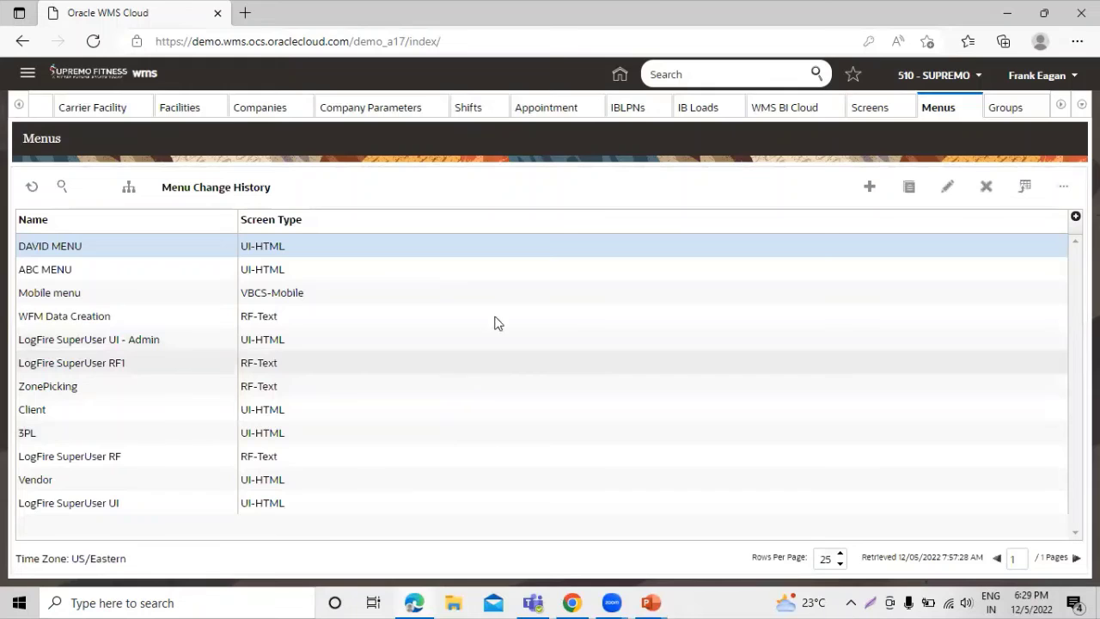
- Search the application for "GROUP" and open the Groups page
{"action": "left_click", "coordinate": [698, 74]}
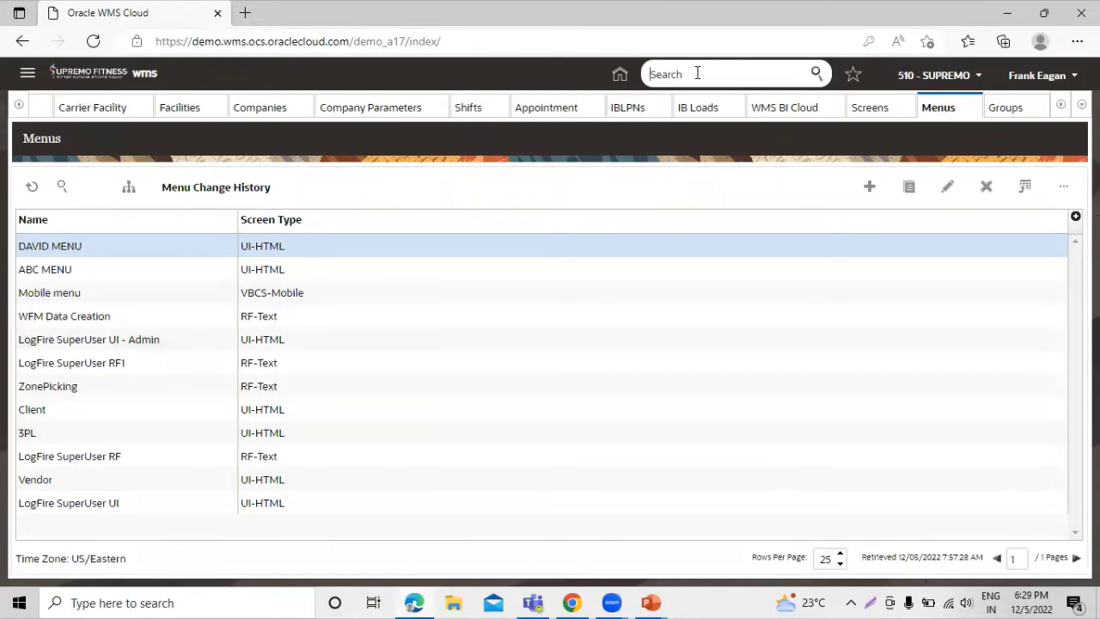
{"action": "type", "text": "GRO"}
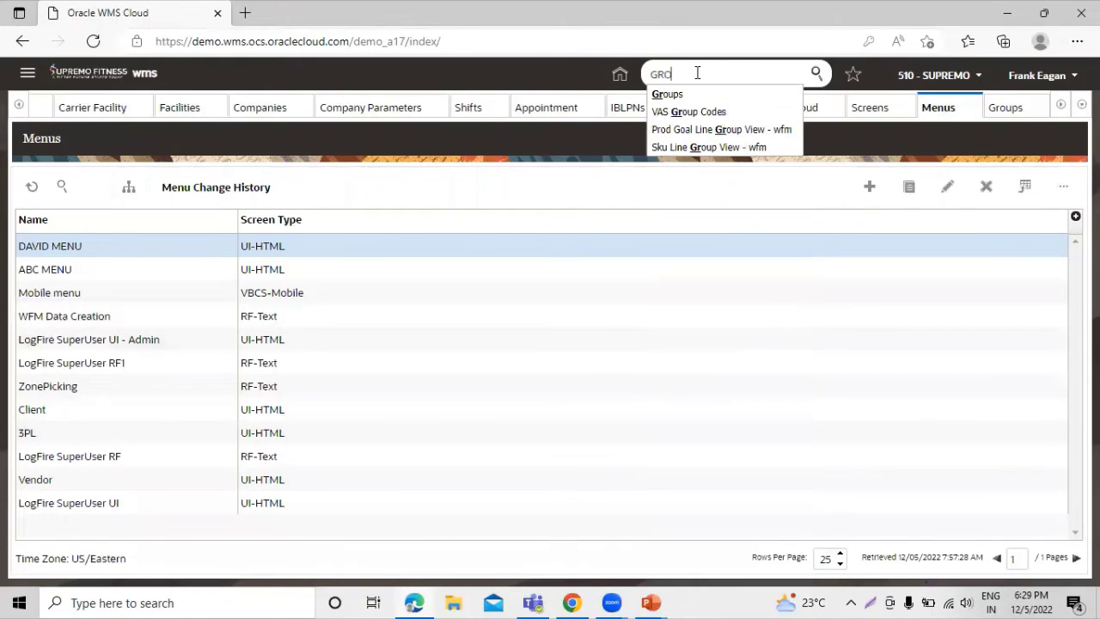
{"action": "type", "text": "UP"}
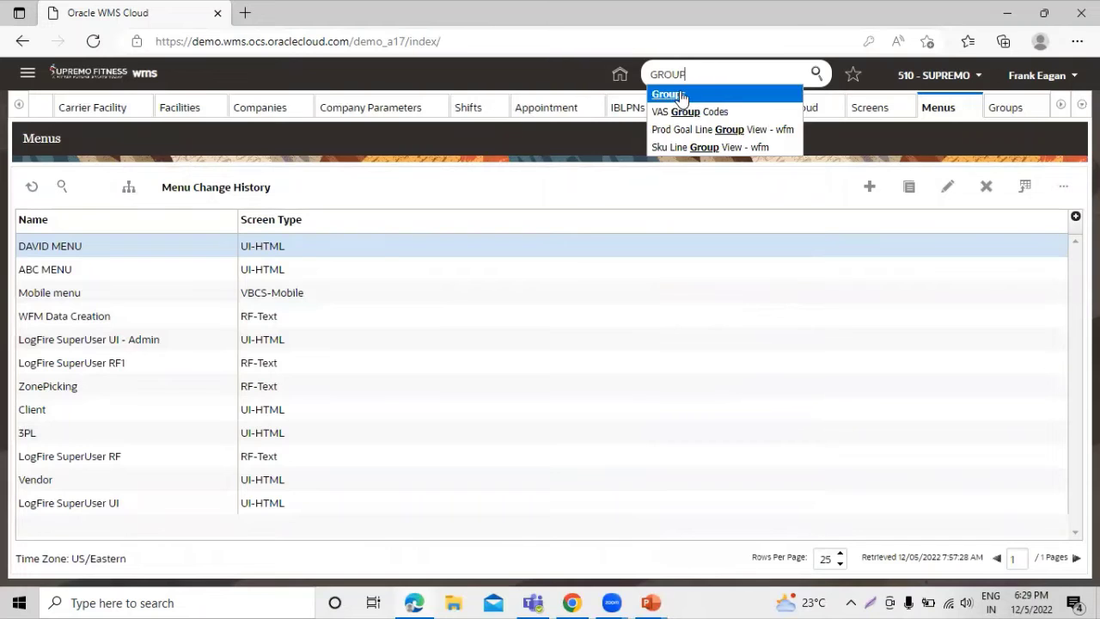
{"action": "left_click", "coordinate": [679, 93]}
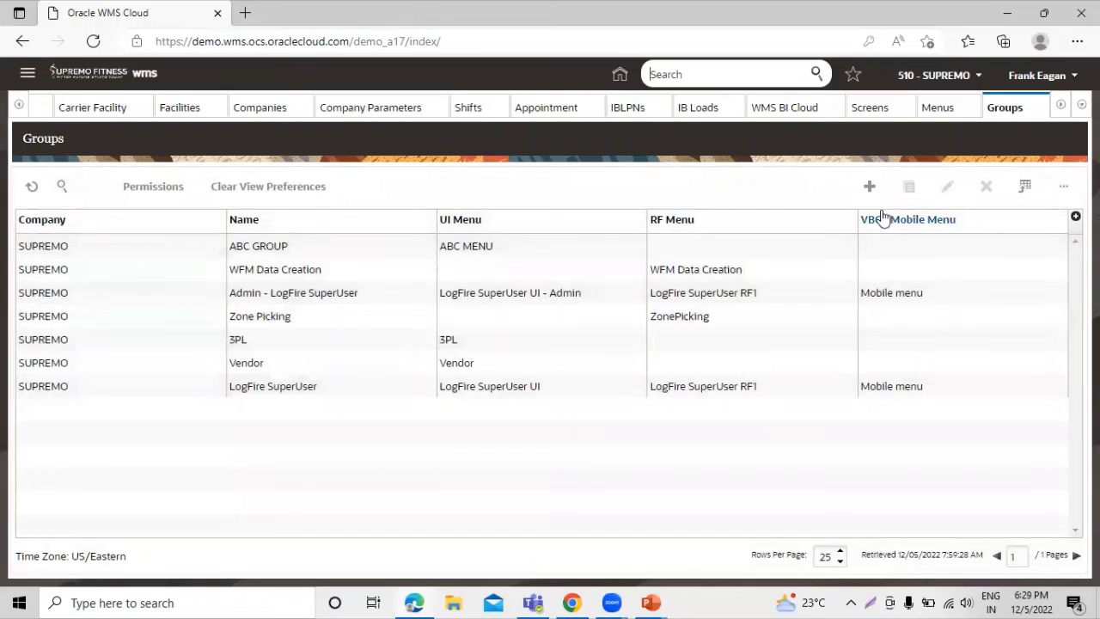
- Create a group named "DAVID GROUP" with DAVID MENU as its UI menu and save it
{"action": "left_click", "coordinate": [869, 187]}
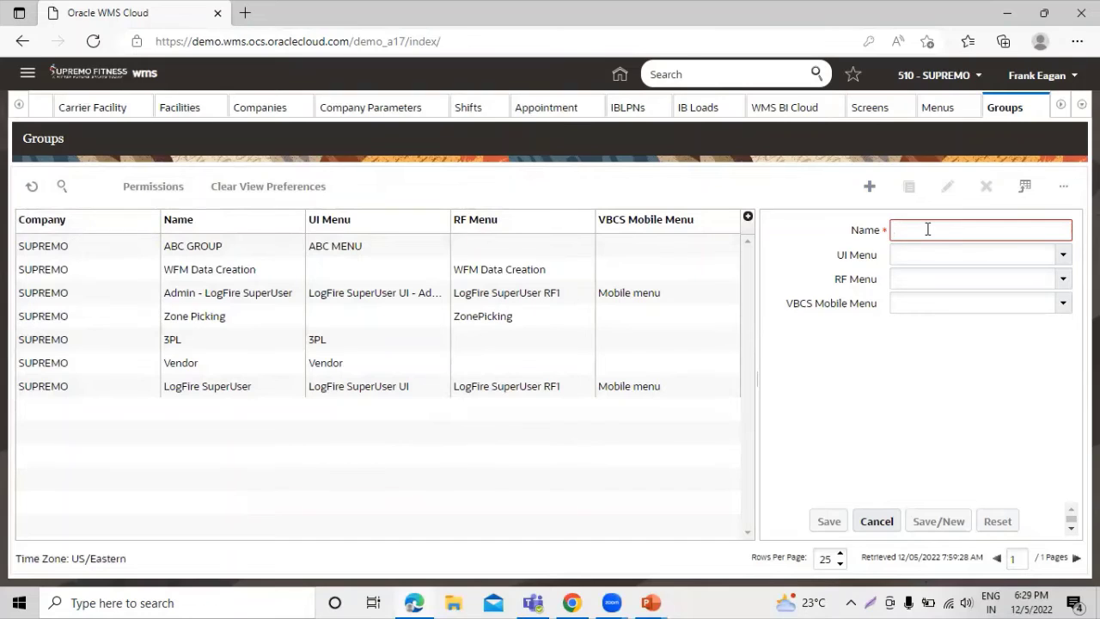
{"action": "type", "text": "DAVID GROUP"}
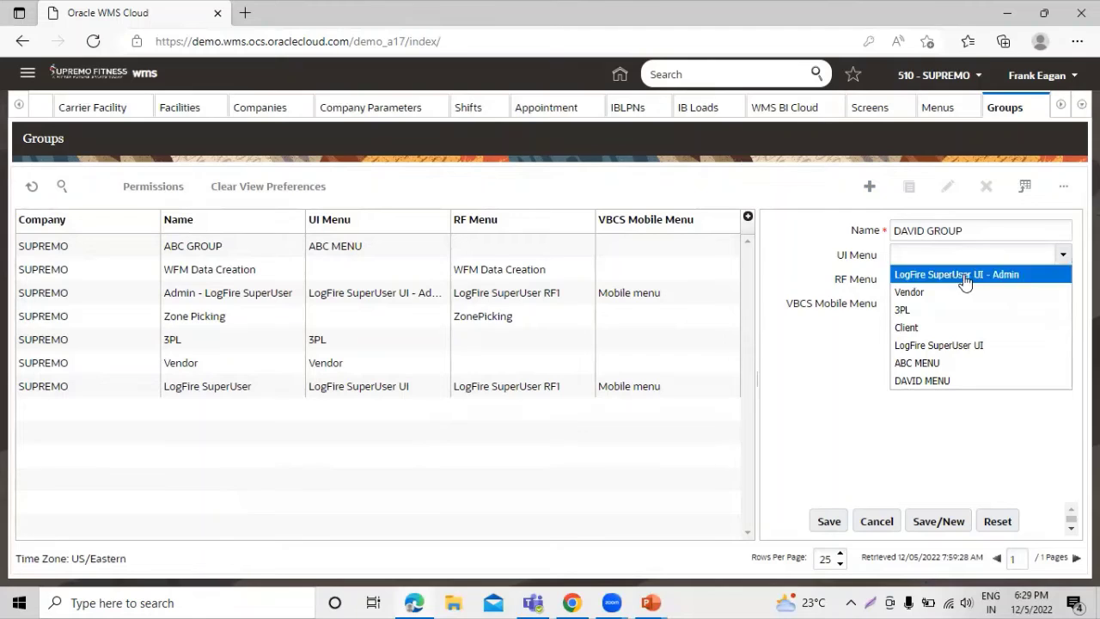
{"action": "left_click", "coordinate": [964, 383]}
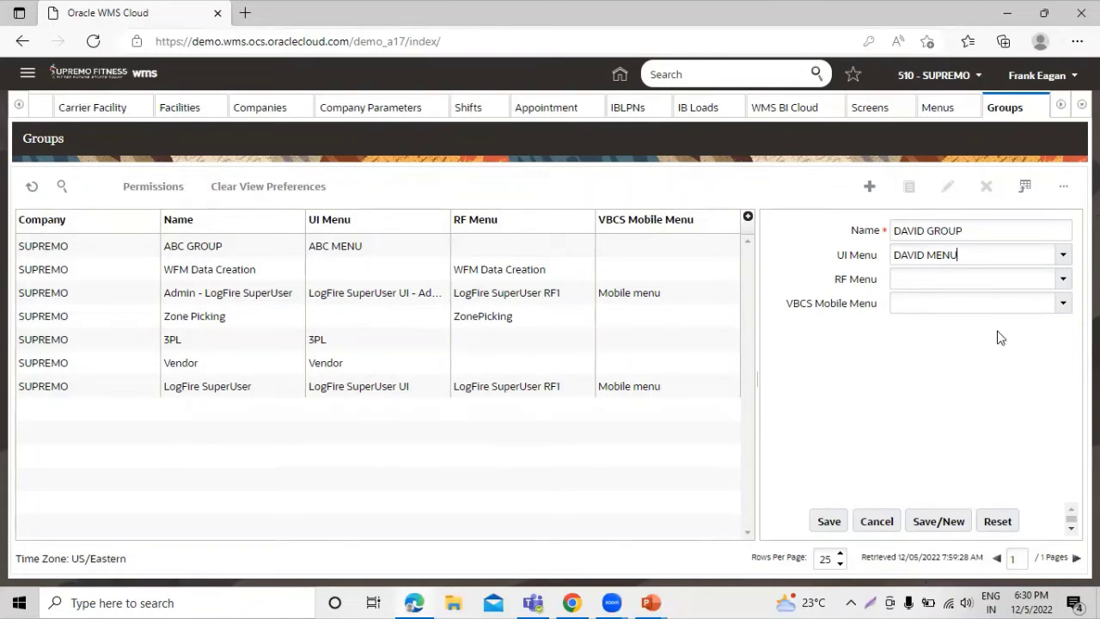
{"action": "left_click", "coordinate": [1071, 305]}
{"action": "left_click", "coordinate": [1066, 304]}
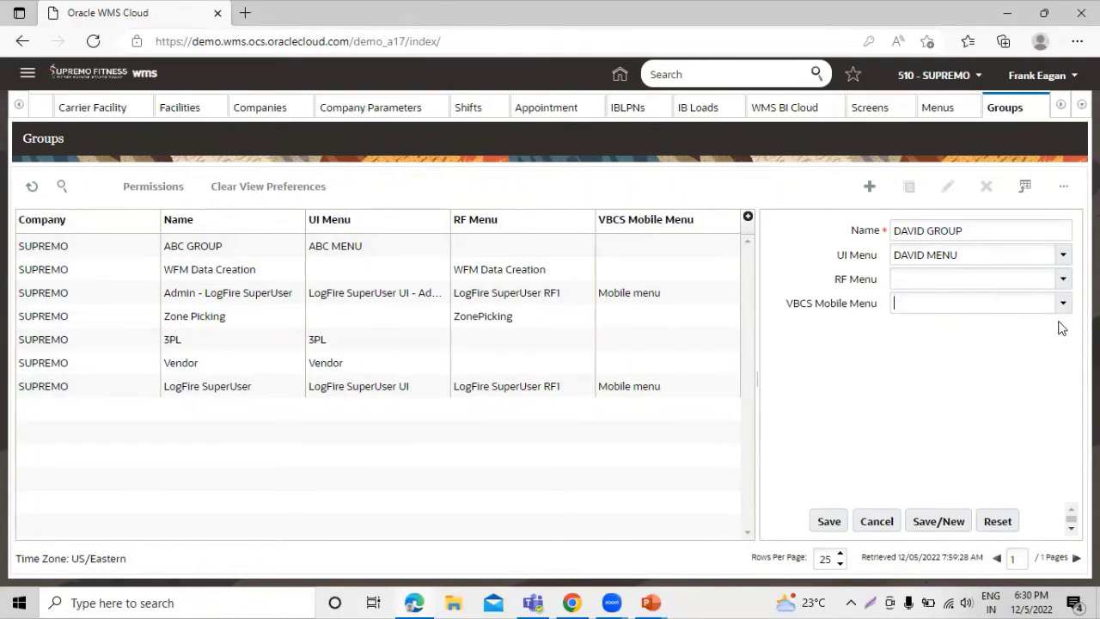
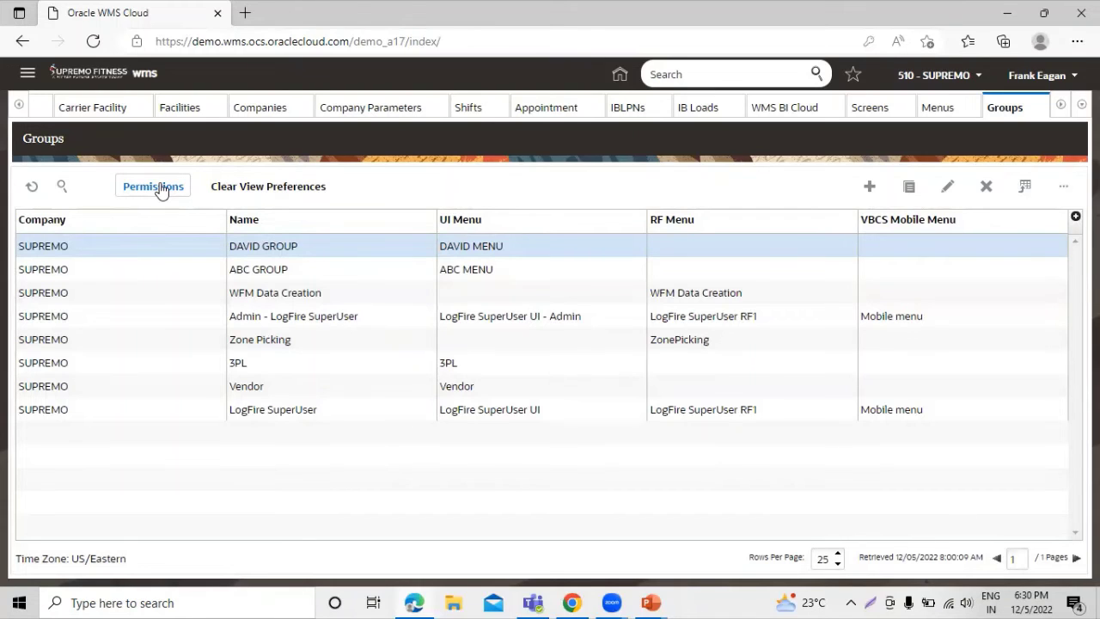
- Open the permissions of DAVID GROUP
{"action": "left_click", "coordinate": [151, 247]}
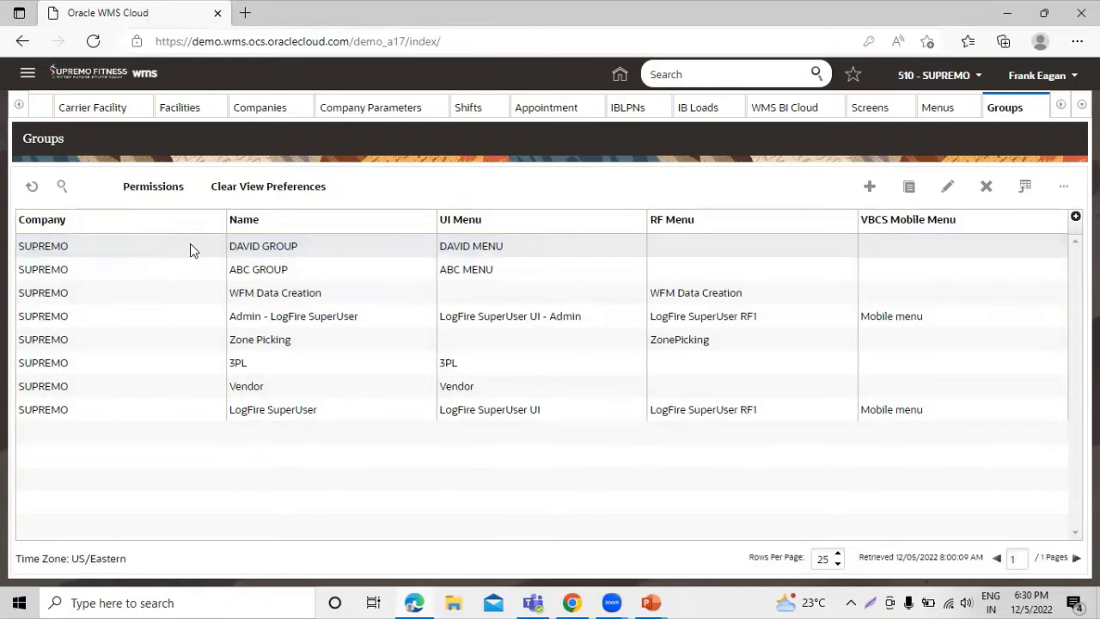
{"action": "left_click", "coordinate": [190, 245]}
{"action": "left_click", "coordinate": [157, 186]}
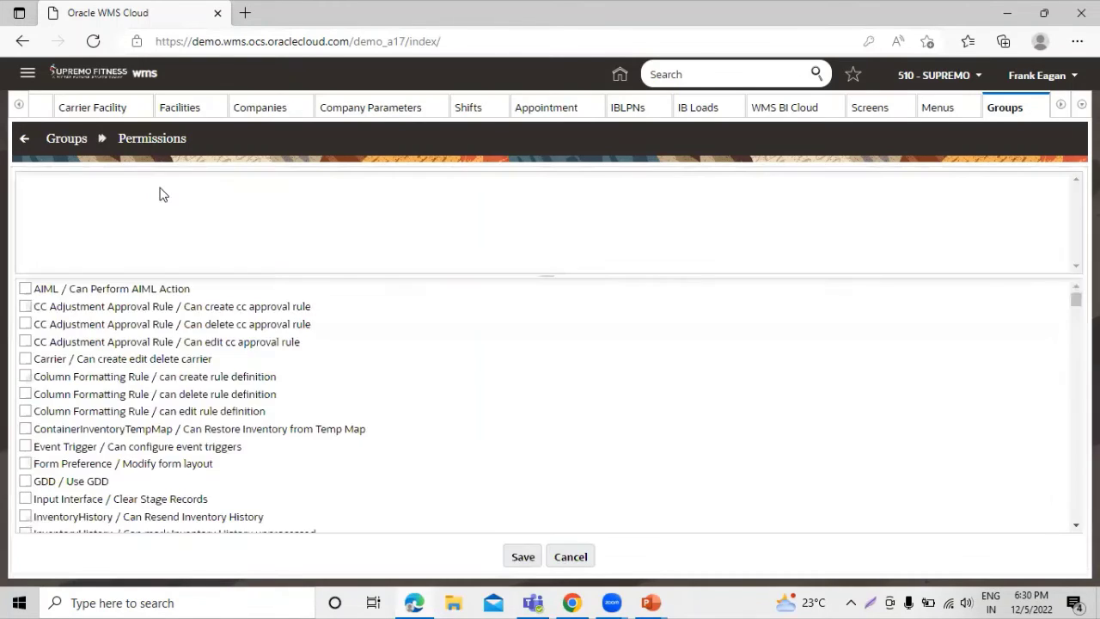
- Look through the permissions that can be assigned to DAVID GROUP
{"action": "scroll", "coordinate": [239, 422], "scroll_direction": "down", "scroll_amount": 2}
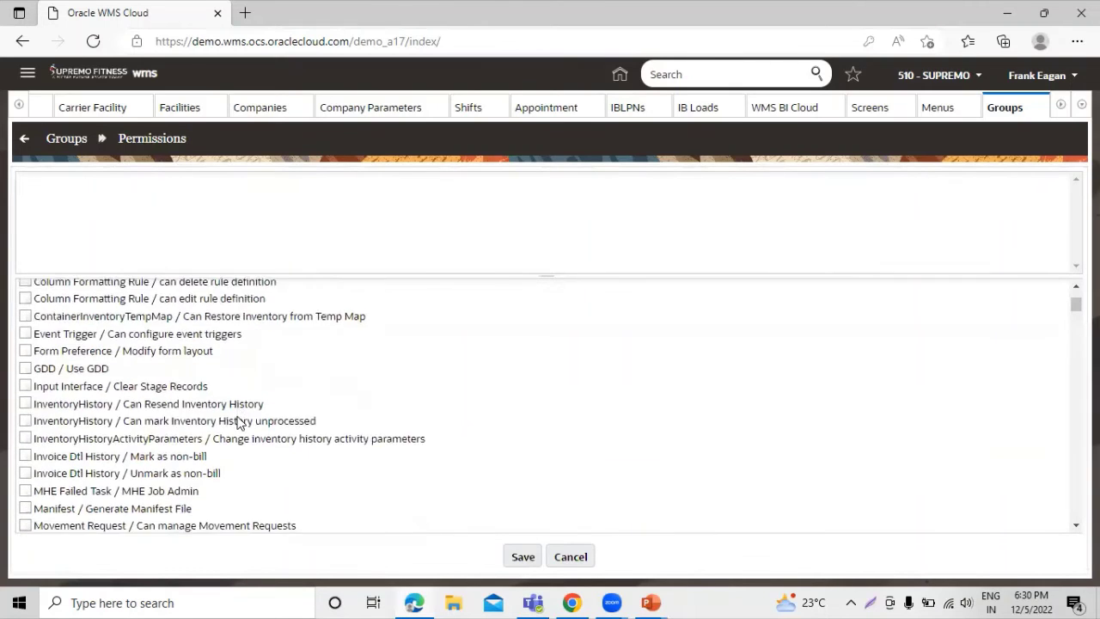
{"action": "scroll", "coordinate": [239, 422], "scroll_direction": "down", "scroll_amount": 10}
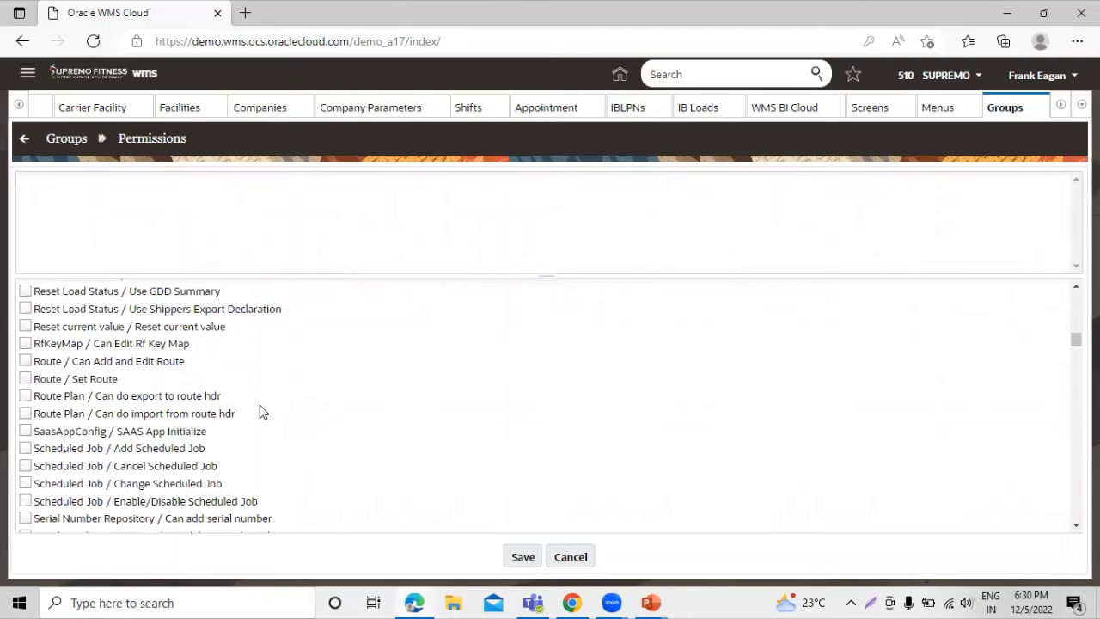
{"action": "scroll", "coordinate": [301, 361], "scroll_direction": "down", "scroll_amount": 3}
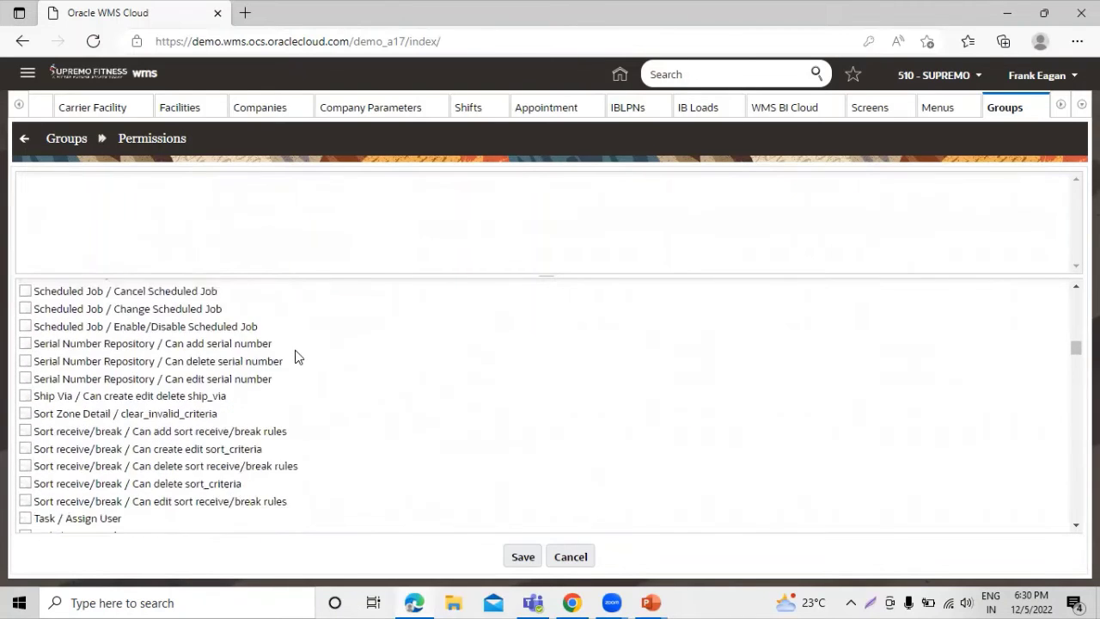
{"action": "scroll", "coordinate": [297, 356], "scroll_direction": "down", "scroll_amount": 4}
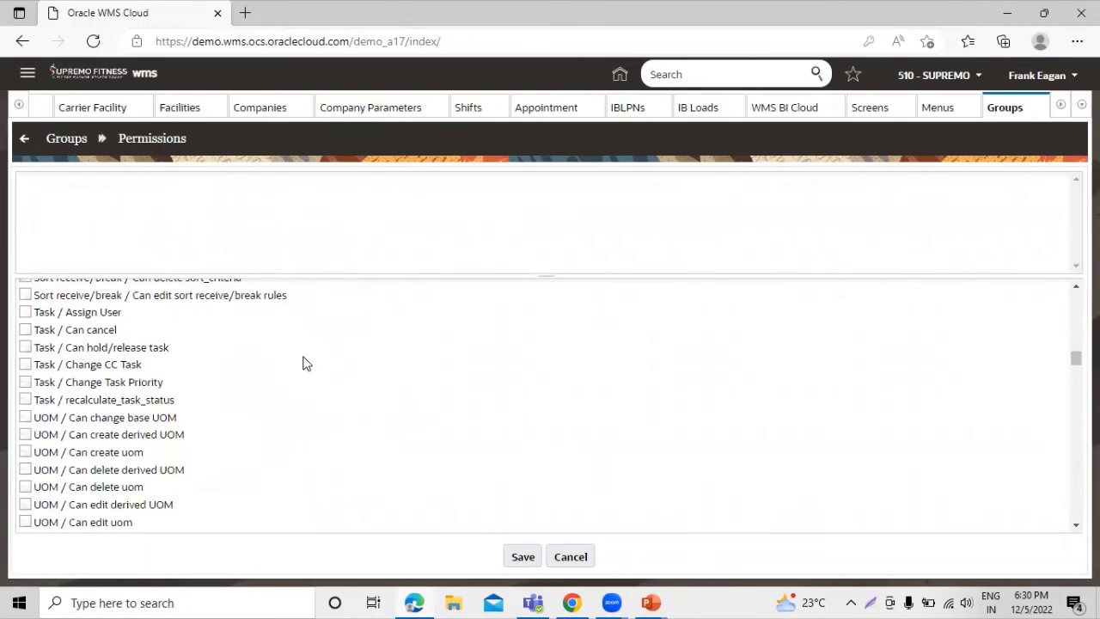
{"action": "scroll", "coordinate": [304, 365], "scroll_direction": "down", "scroll_amount": 2}
{"action": "scroll", "coordinate": [306, 367], "scroll_direction": "up", "scroll_amount": 9}
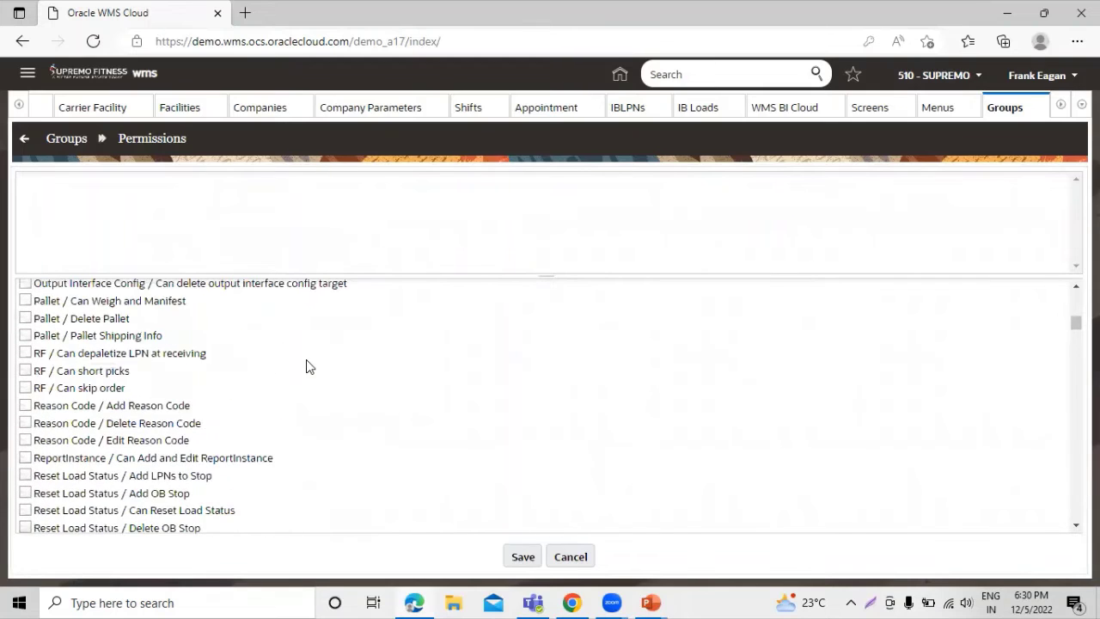
{"action": "scroll", "coordinate": [307, 366], "scroll_direction": "up", "scroll_amount": 8}
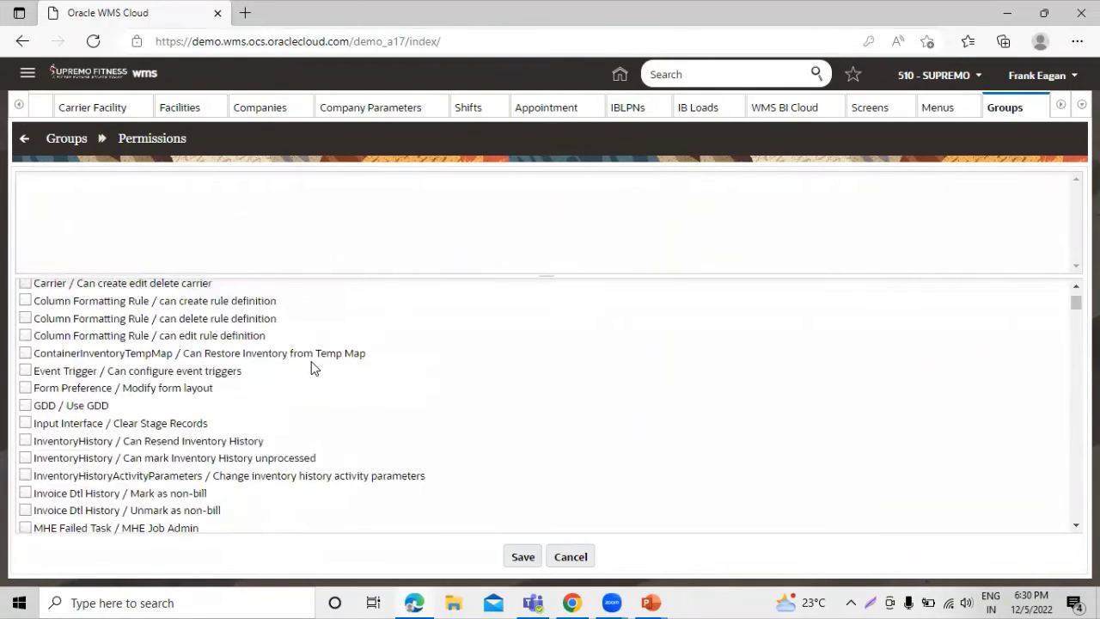
{"action": "scroll", "coordinate": [309, 366], "scroll_direction": "up", "scroll_amount": 2}
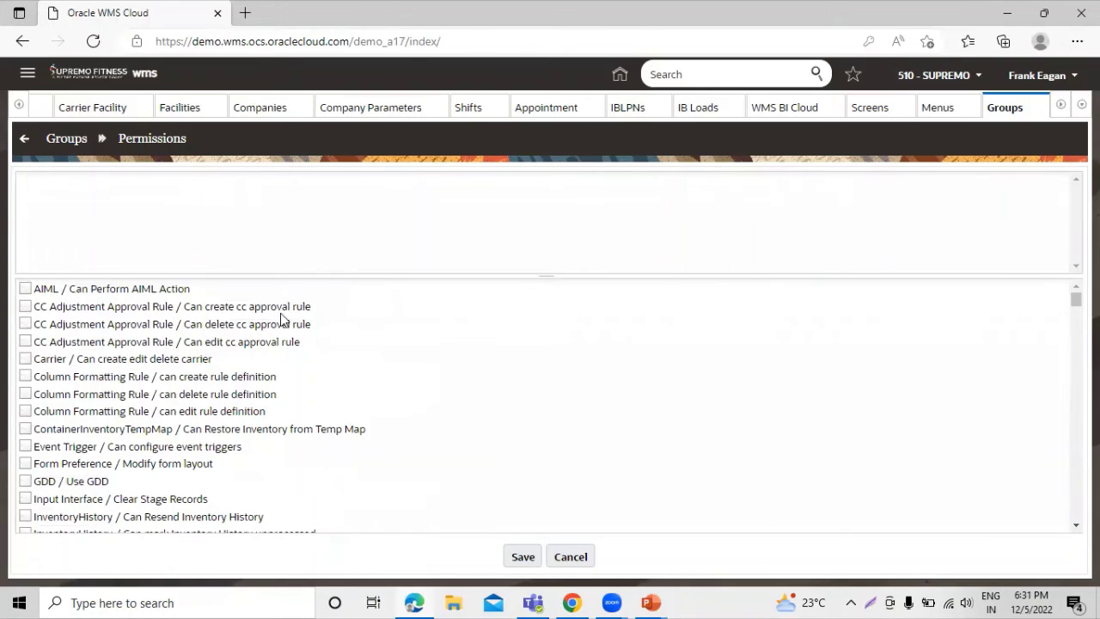
- Grant DAVID GROUP the permissions "CC Adjustment Approval Rule / Can create cc approval rule" and "Reason Code / Add Reason Code"
{"action": "left_click", "coordinate": [25, 306]}
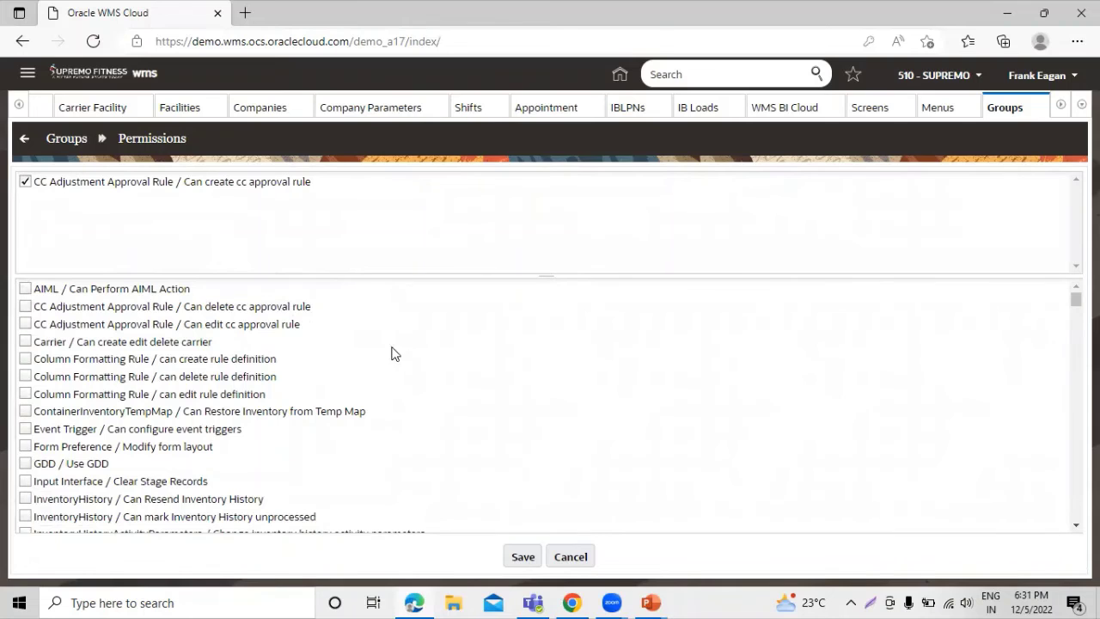
{"action": "scroll", "coordinate": [428, 387], "scroll_direction": "down", "scroll_amount": 2}
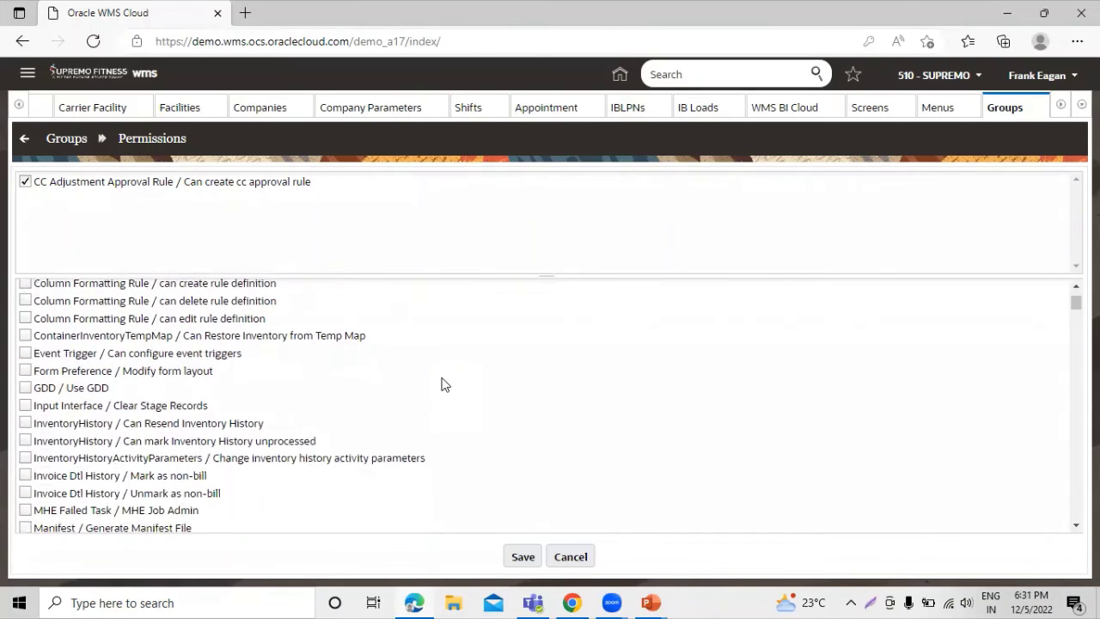
{"action": "scroll", "coordinate": [442, 386], "scroll_direction": "down", "scroll_amount": 2}
{"action": "scroll", "coordinate": [443, 386], "scroll_direction": "down", "scroll_amount": 4}
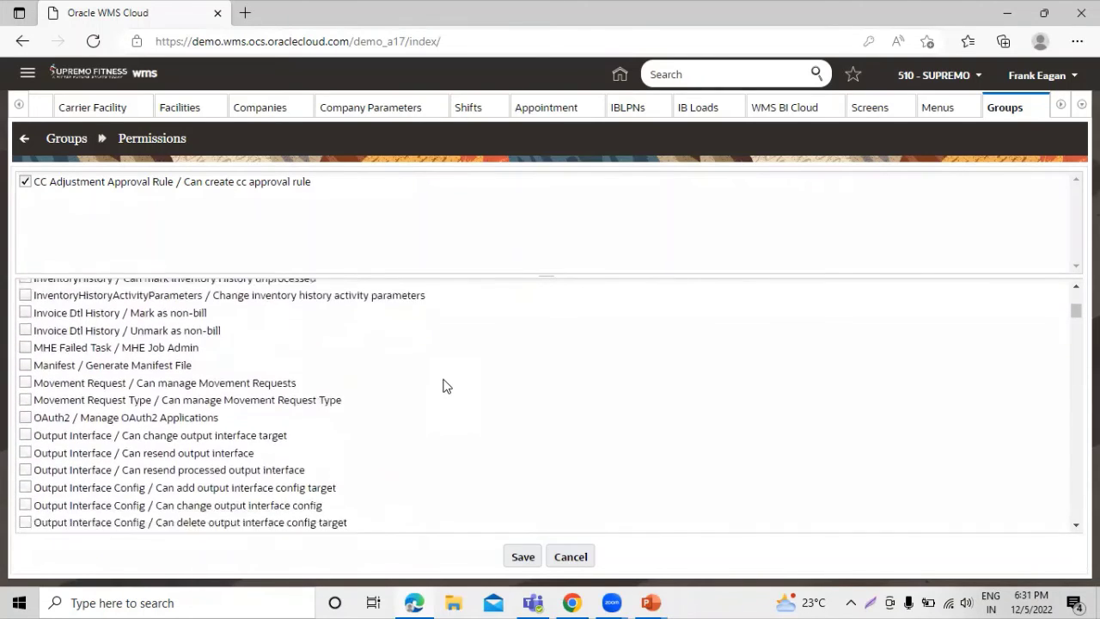
{"action": "scroll", "coordinate": [443, 386], "scroll_direction": "down", "scroll_amount": 4}
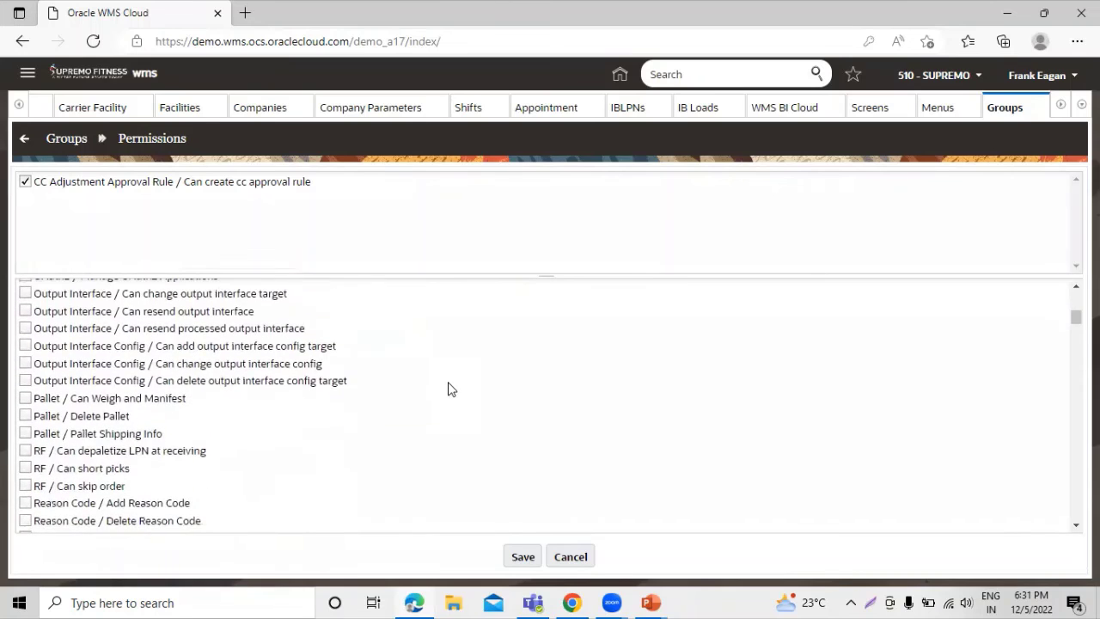
{"action": "scroll", "coordinate": [453, 389], "scroll_direction": "down", "scroll_amount": 3}
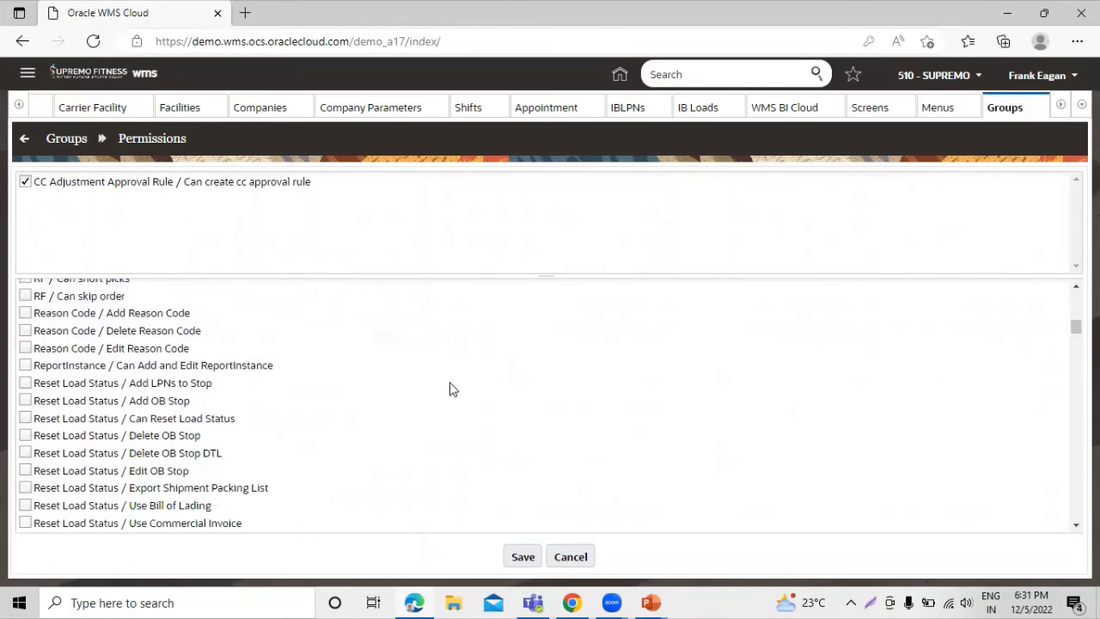
{"action": "left_click", "coordinate": [25, 313]}
- Grant DAVID GROUP the permission "Task / Assign User" as well and save its permissions
{"action": "scroll", "coordinate": [369, 373], "scroll_direction": "down", "scroll_amount": 2}
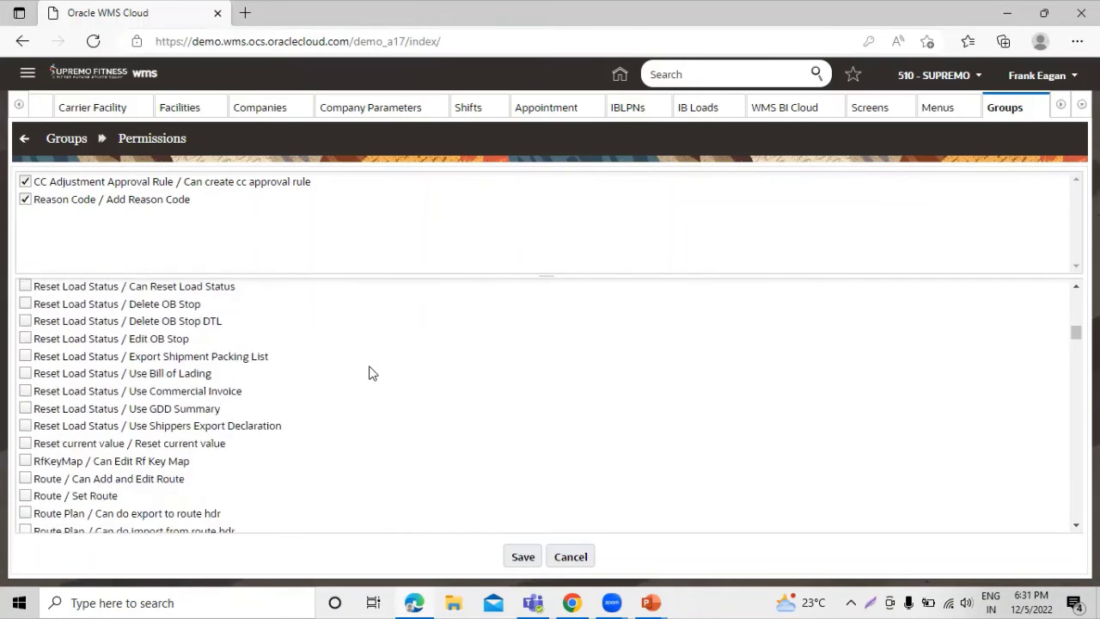
{"action": "scroll", "coordinate": [370, 373], "scroll_direction": "down", "scroll_amount": 2}
{"action": "scroll", "coordinate": [371, 374], "scroll_direction": "down", "scroll_amount": 4}
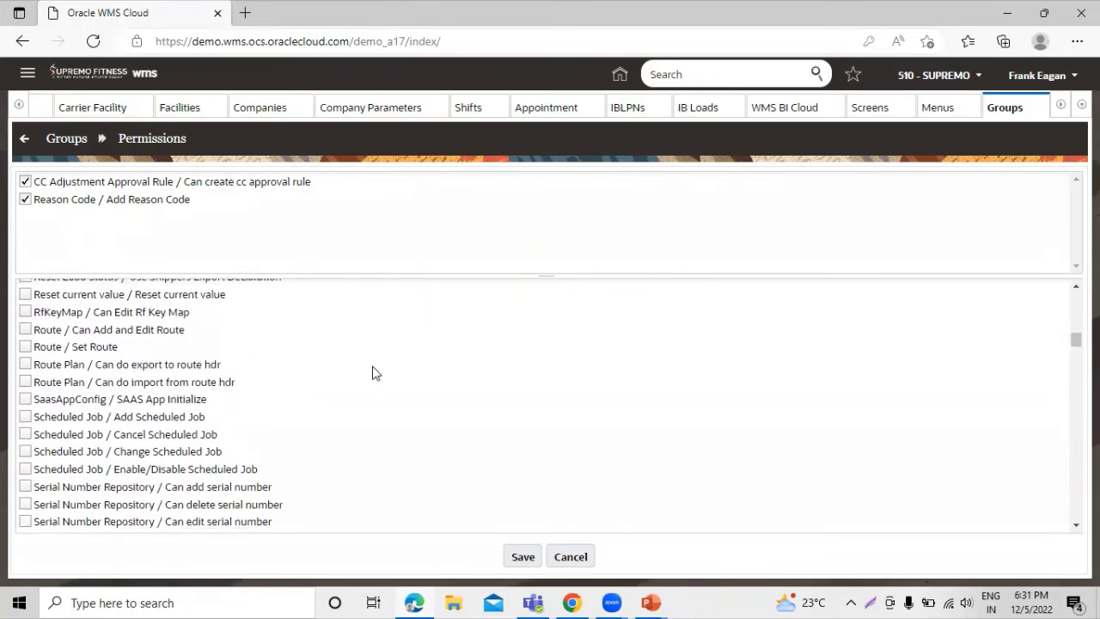
{"action": "scroll", "coordinate": [372, 374], "scroll_direction": "down", "scroll_amount": 2}
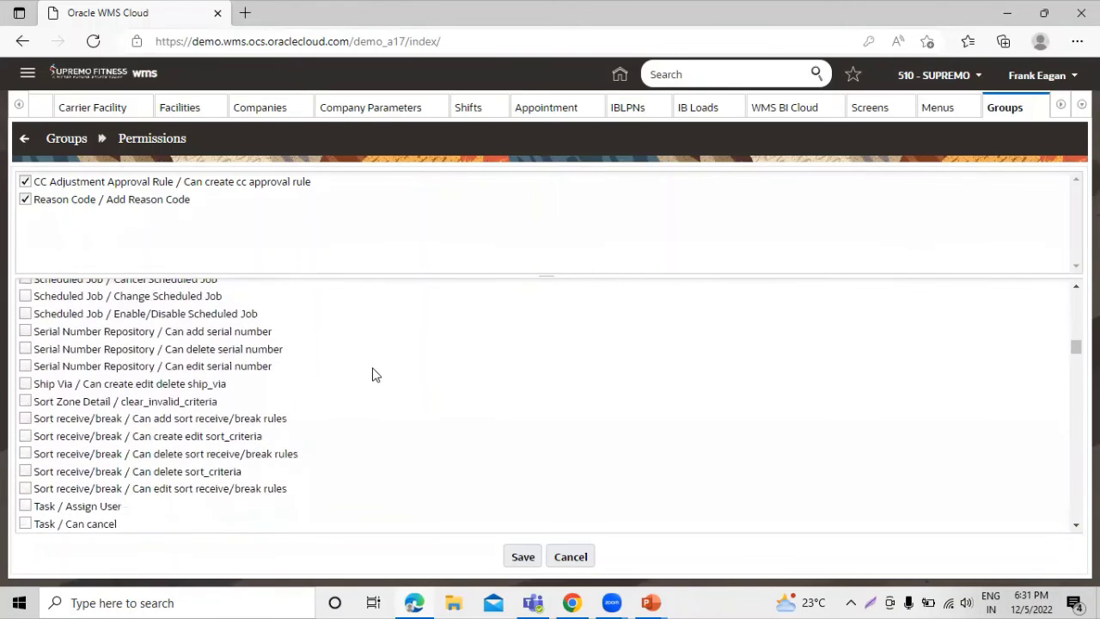
{"action": "scroll", "coordinate": [372, 374], "scroll_direction": "down", "scroll_amount": 2}
{"action": "scroll", "coordinate": [372, 374], "scroll_direction": "down", "scroll_amount": 1}
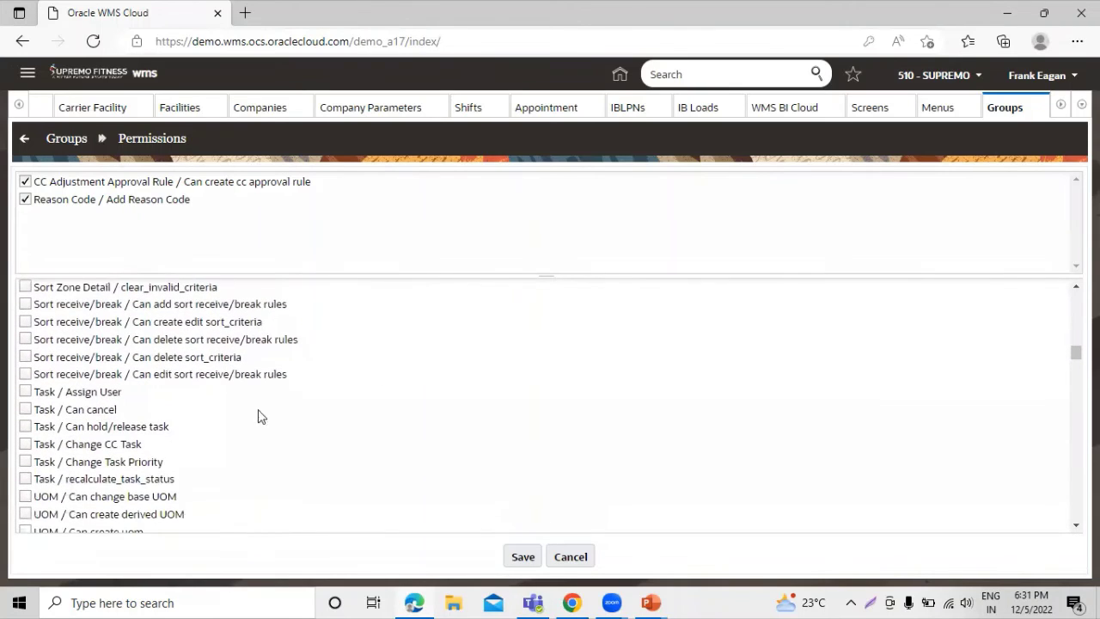
{"action": "left_click", "coordinate": [25, 392]}
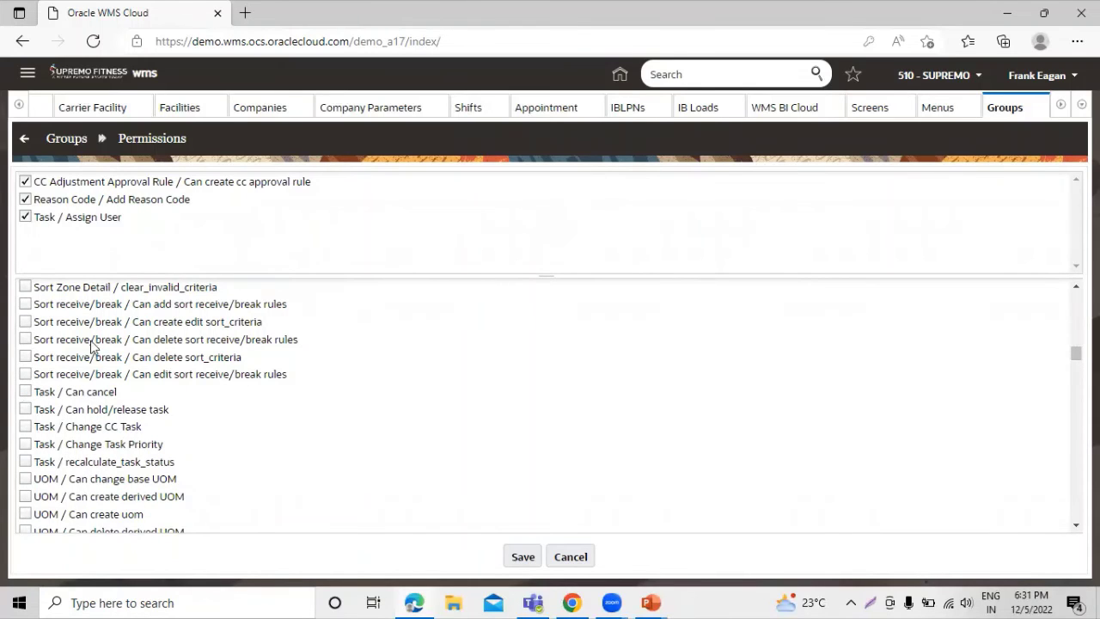
{"action": "scroll", "coordinate": [140, 393], "scroll_direction": "down", "scroll_amount": 2}
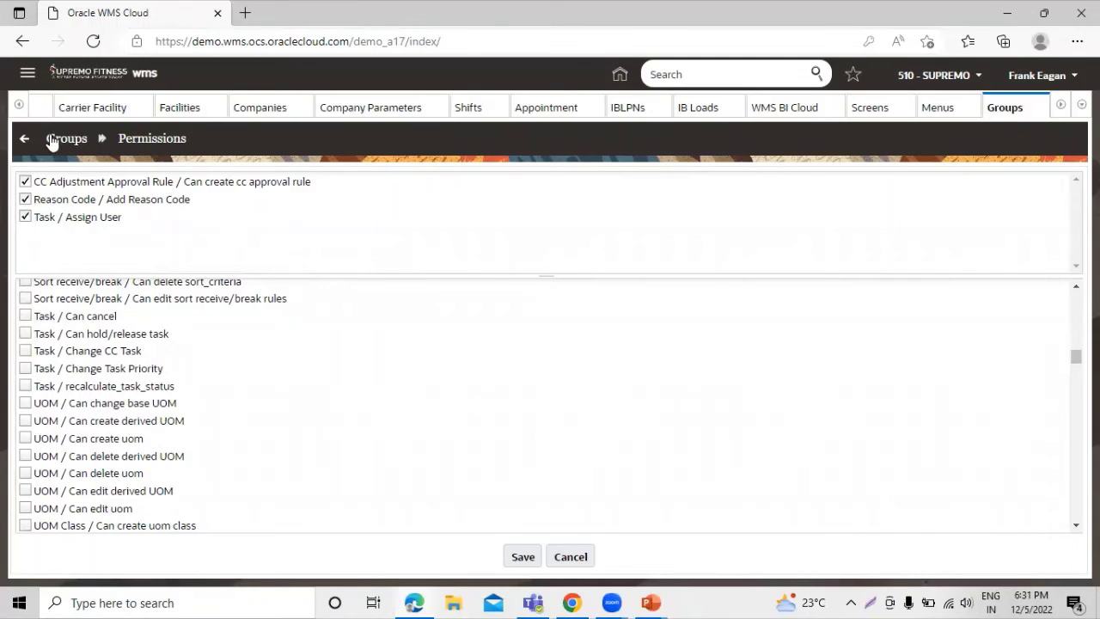
{"action": "left_click", "coordinate": [523, 557]}
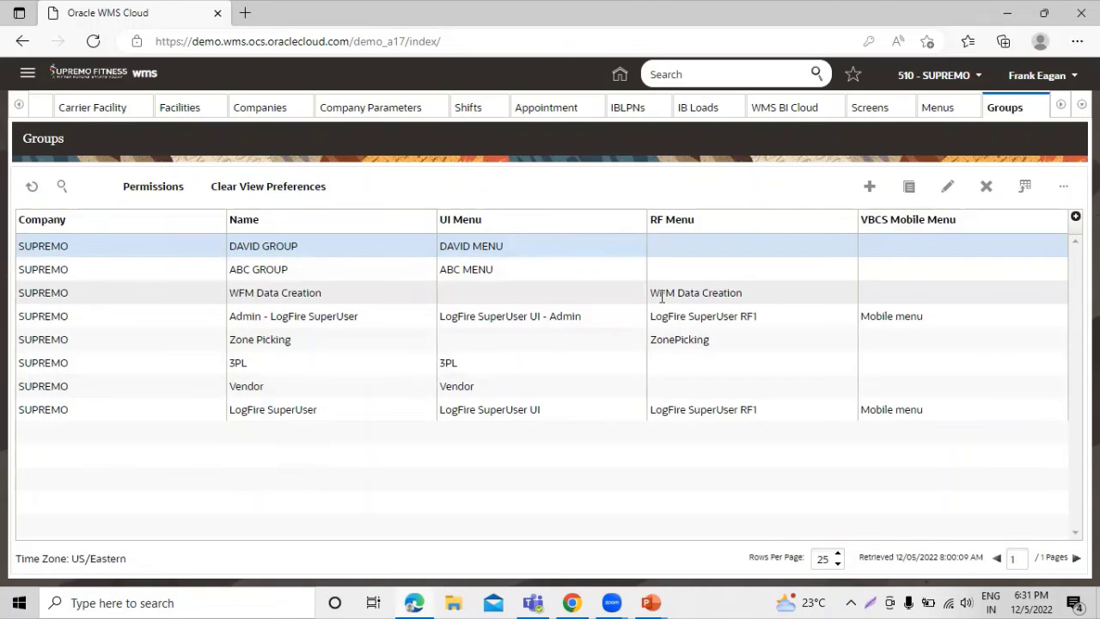
- Search for the Users screen and open it
{"action": "left_click", "coordinate": [749, 76]}
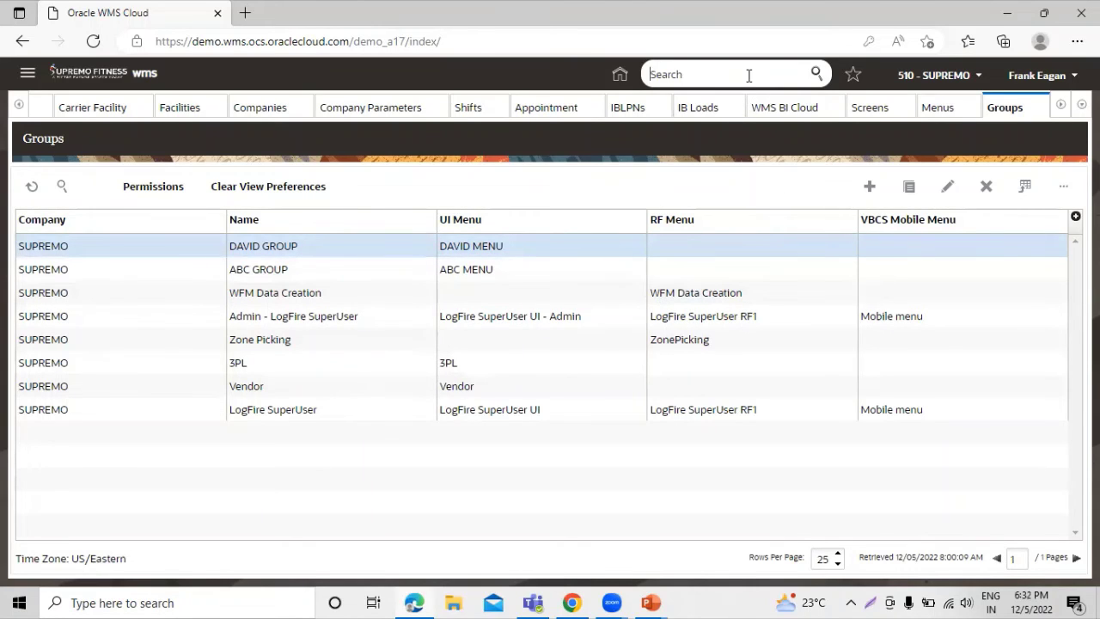
{"action": "type", "text": "UERS"}
{"action": "key", "text": "BackSpace"}
{"action": "key", "text": "BackSpace"}
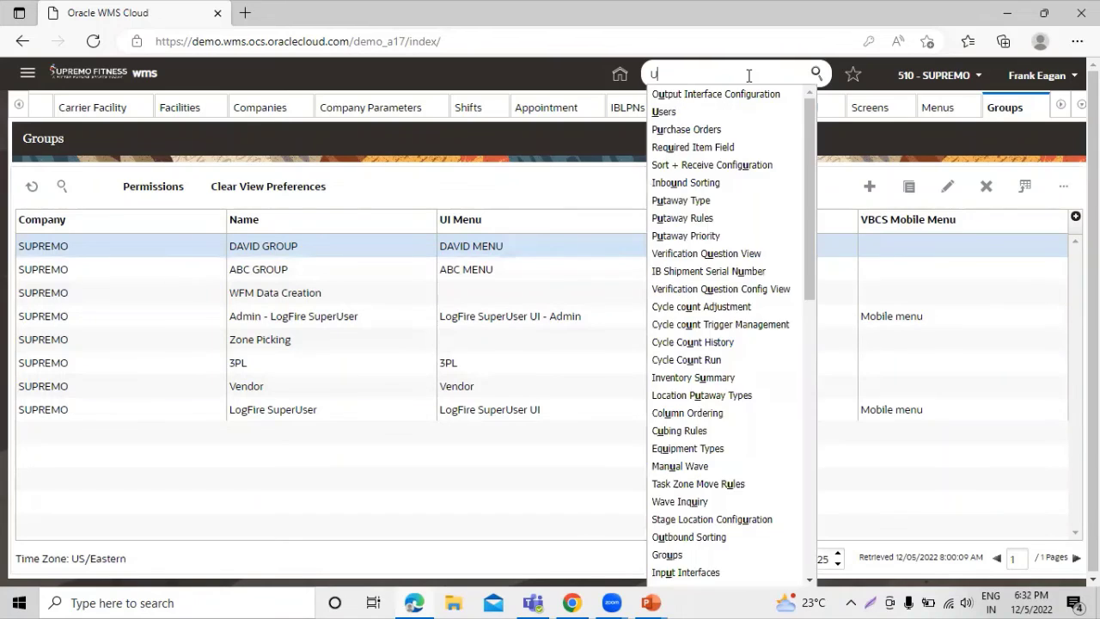
{"action": "type", "text": "SERS"}
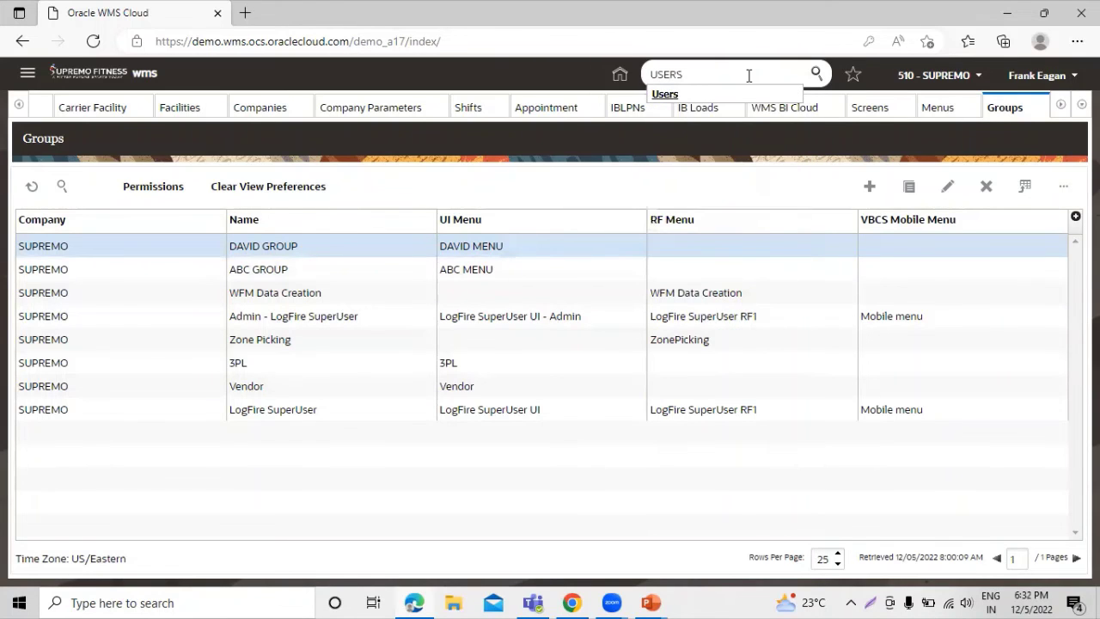
{"action": "left_click", "coordinate": [665, 96]}
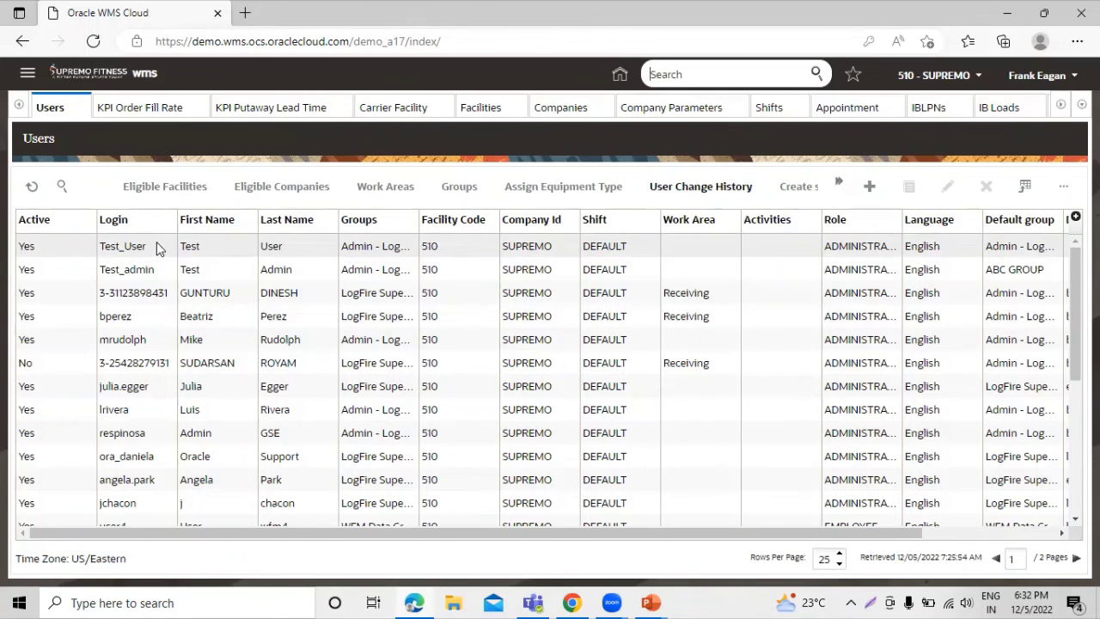
- Open the group assignments of Test_User and select the existing Admin - LogFire SuperUser entry
{"action": "left_click", "coordinate": [156, 248]}
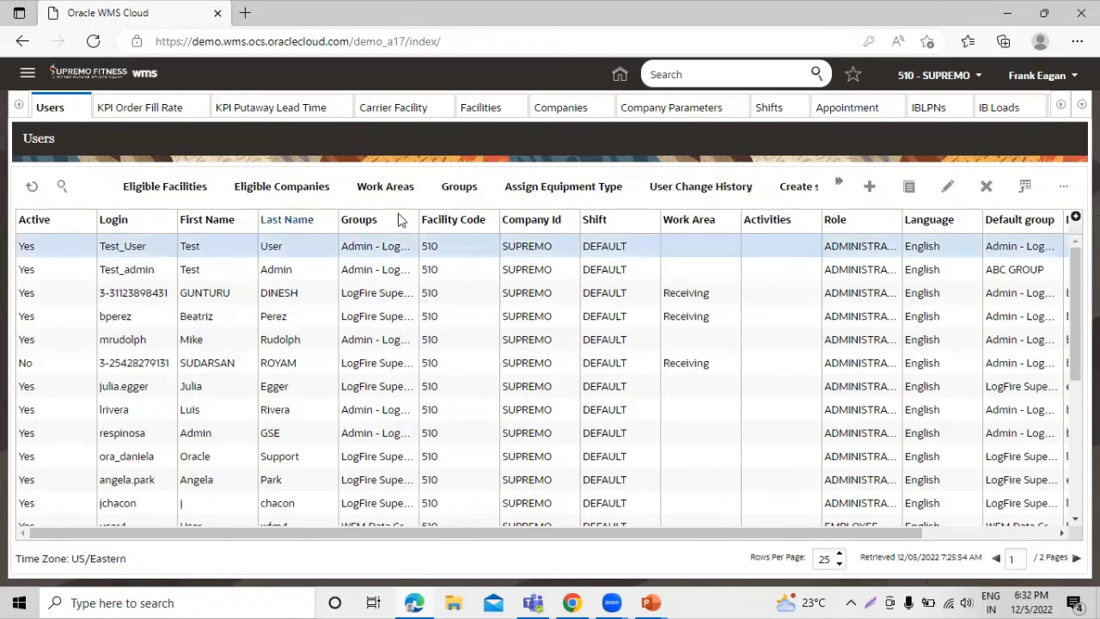
{"action": "left_click", "coordinate": [458, 187]}
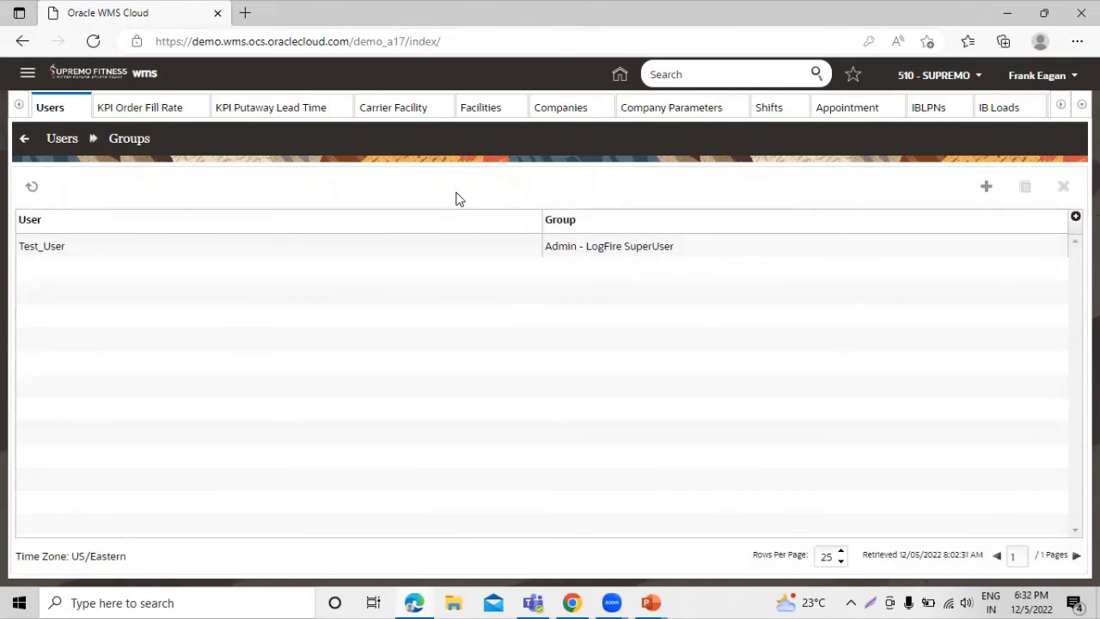
{"action": "left_click", "coordinate": [206, 247]}
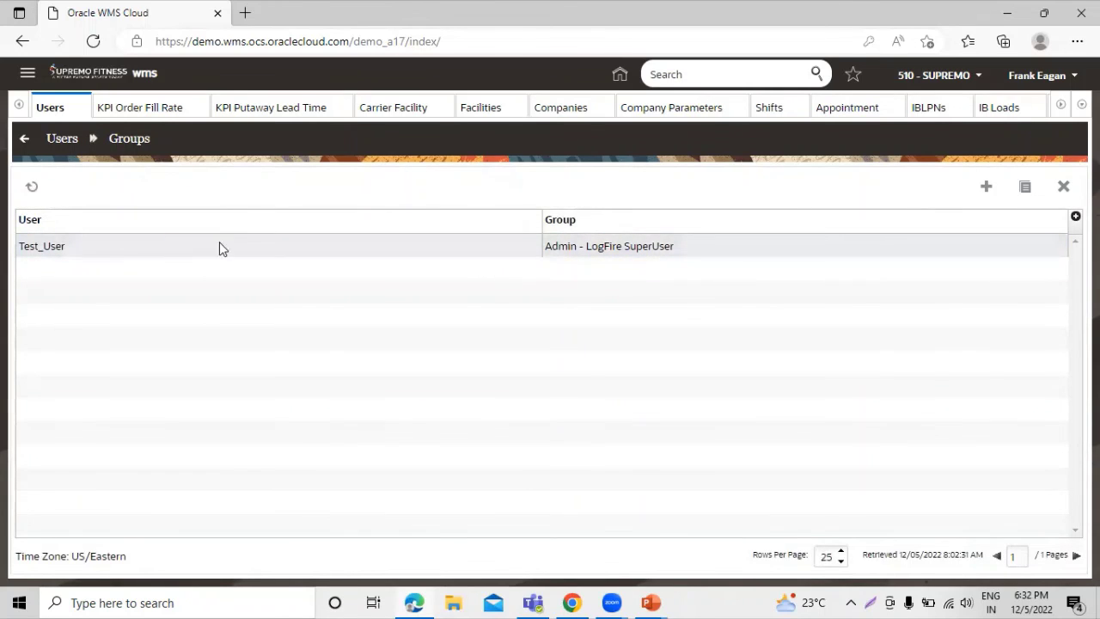
{"action": "left_click", "coordinate": [218, 246]}
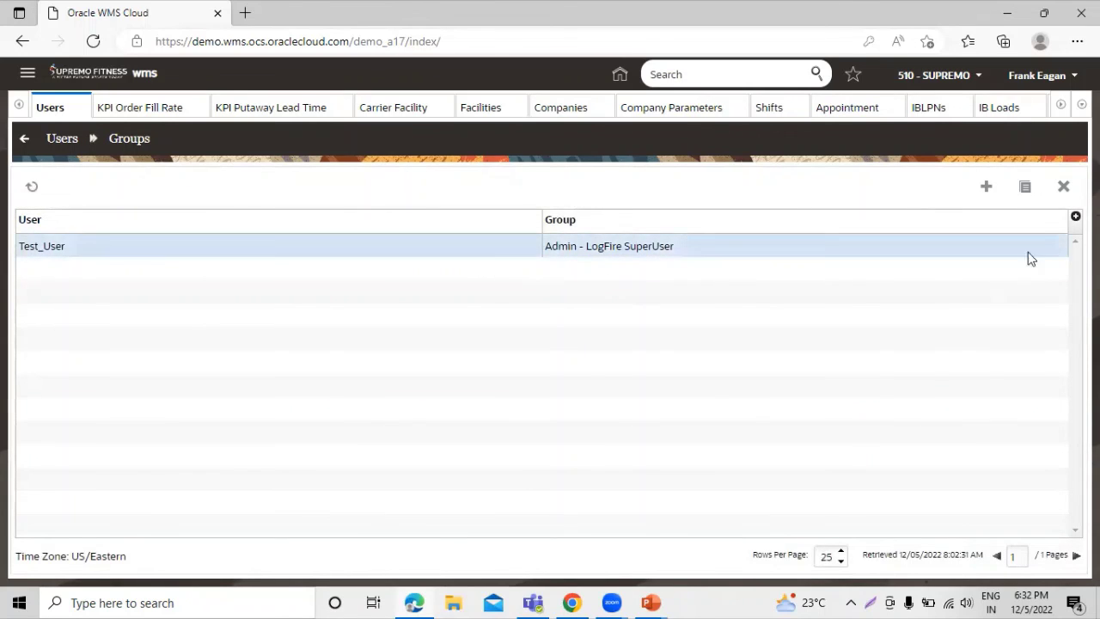
- Add a group assignment of DAVID GROUP to Test_User and save it
{"action": "left_click", "coordinate": [990, 188]}
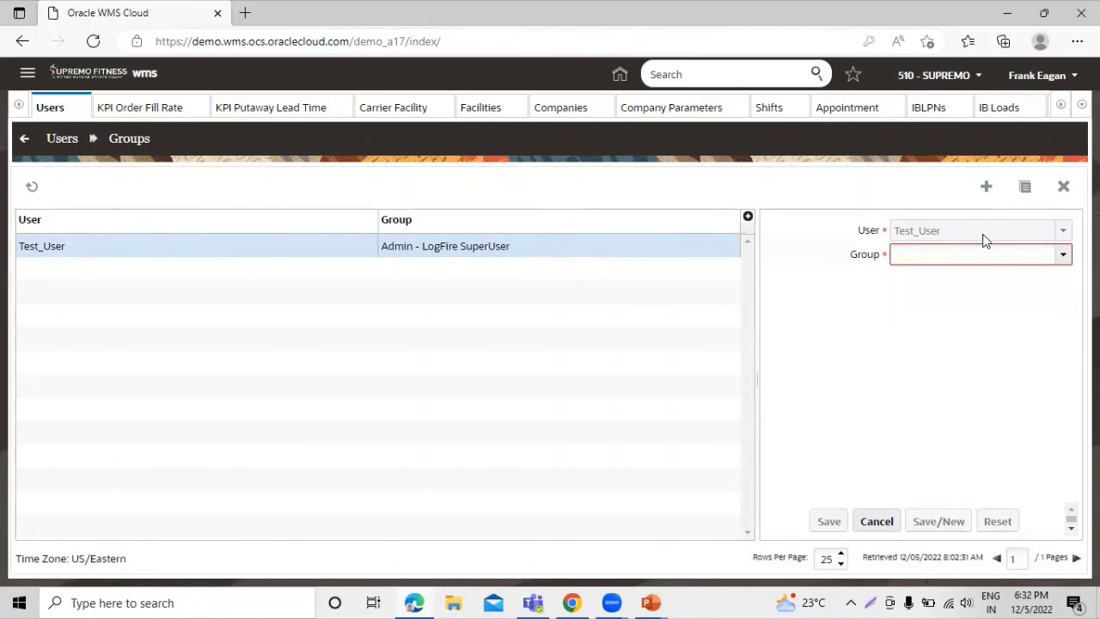
{"action": "left_click", "coordinate": [1064, 258]}
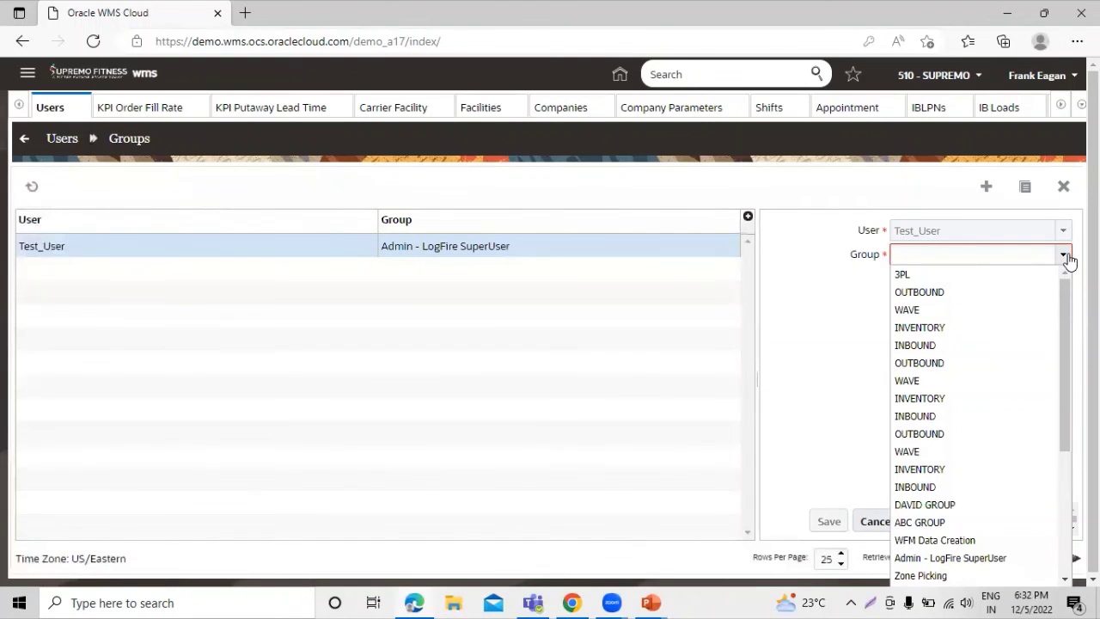
{"action": "scroll", "coordinate": [985, 331], "scroll_direction": "down", "scroll_amount": 1}
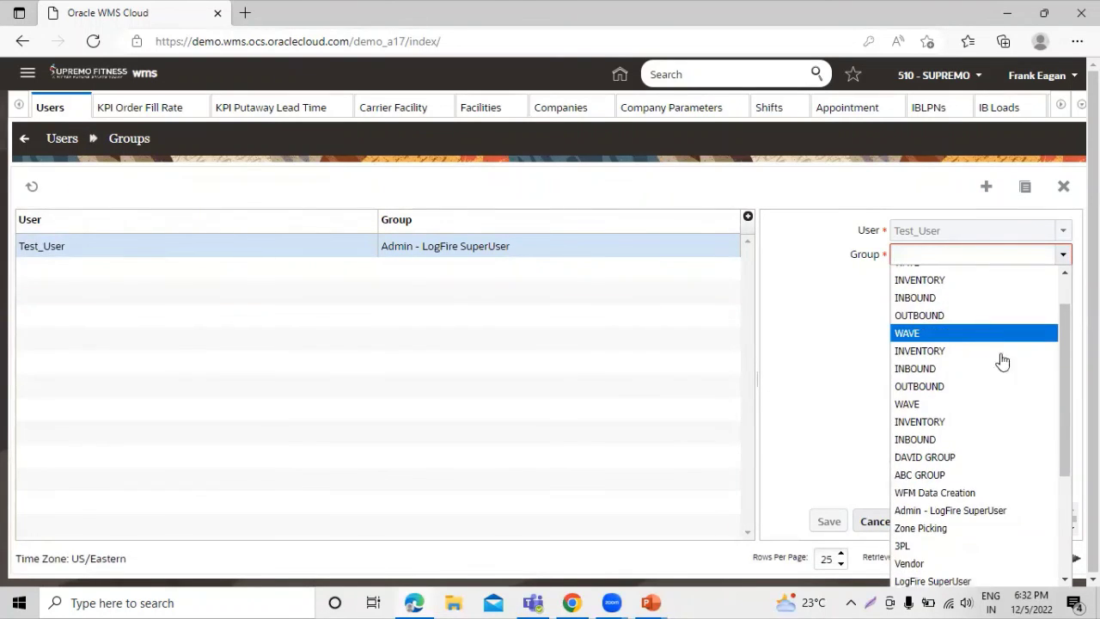
{"action": "left_click", "coordinate": [1020, 460]}
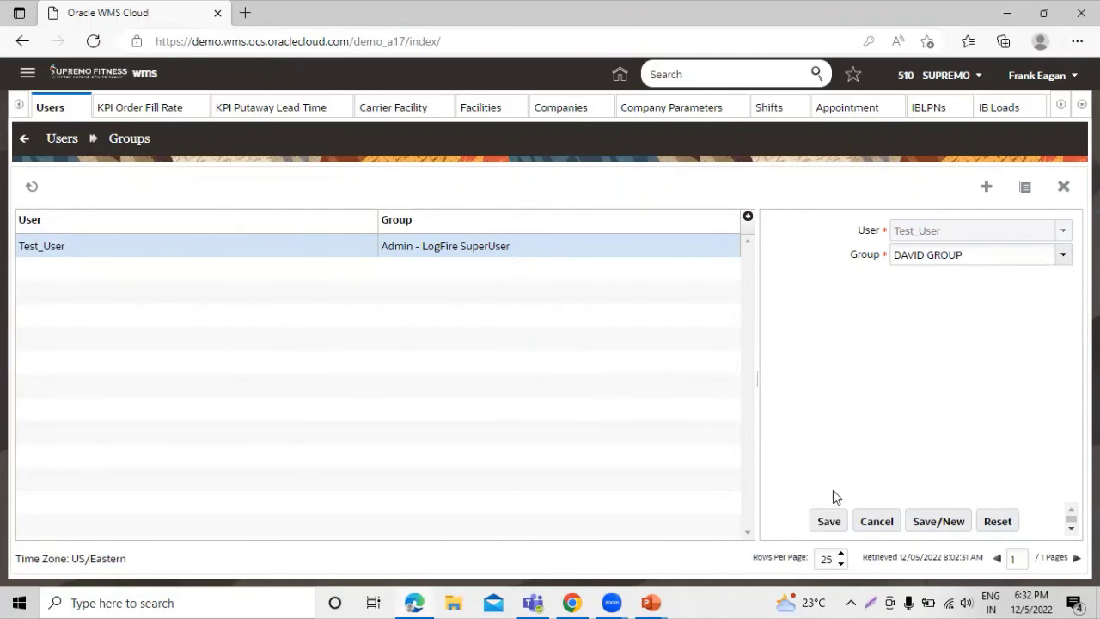
{"action": "left_click", "coordinate": [827, 522]}
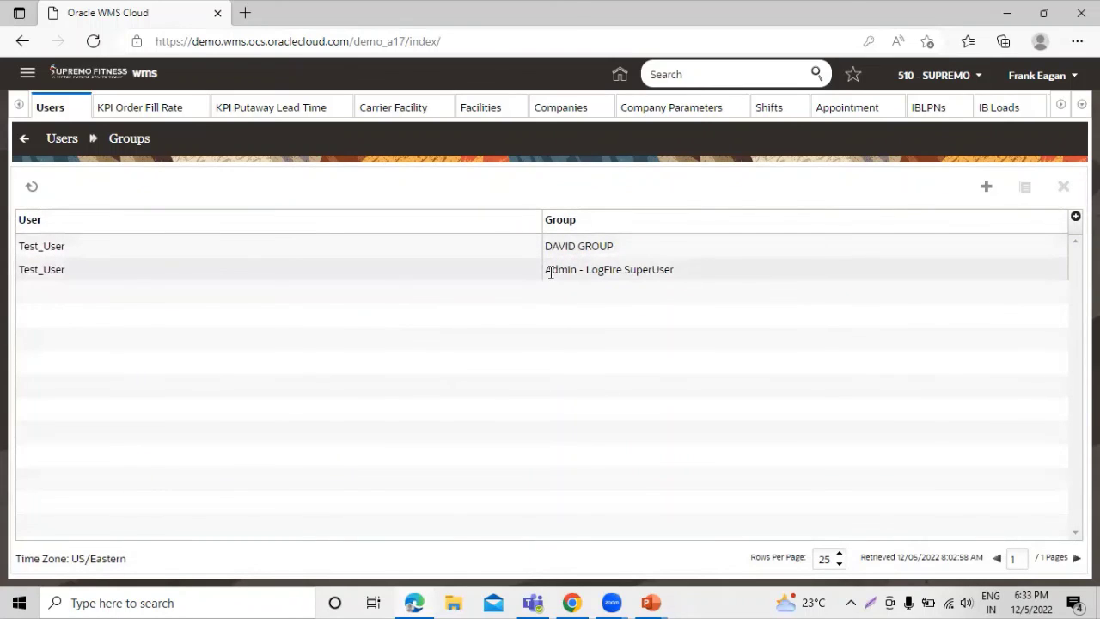
{"action": "left_click_drag", "start_coordinate": [545, 273], "coordinate": [702, 283]}
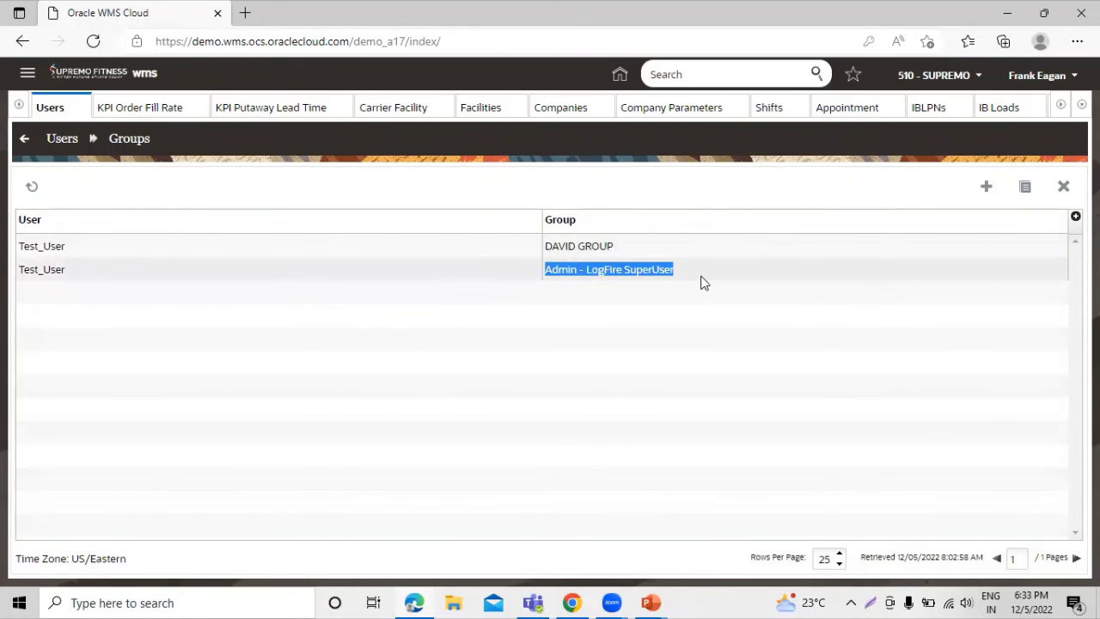
{"action": "left_click", "coordinate": [584, 283]}
{"action": "left_click_drag", "start_coordinate": [548, 249], "coordinate": [665, 238]}
{"action": "left_click", "coordinate": [493, 312]}
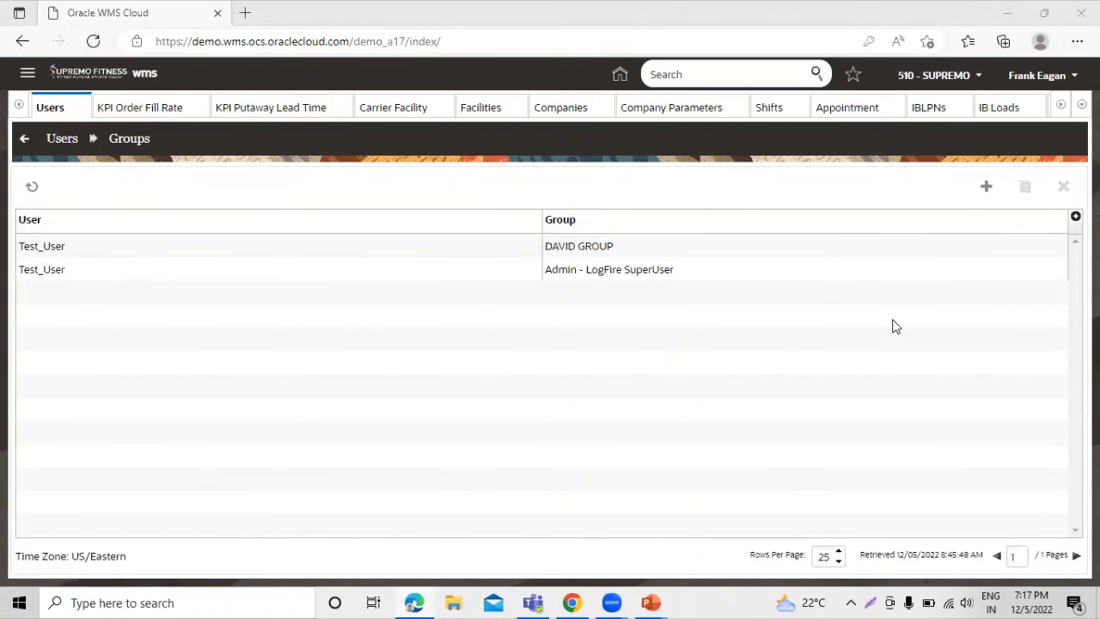